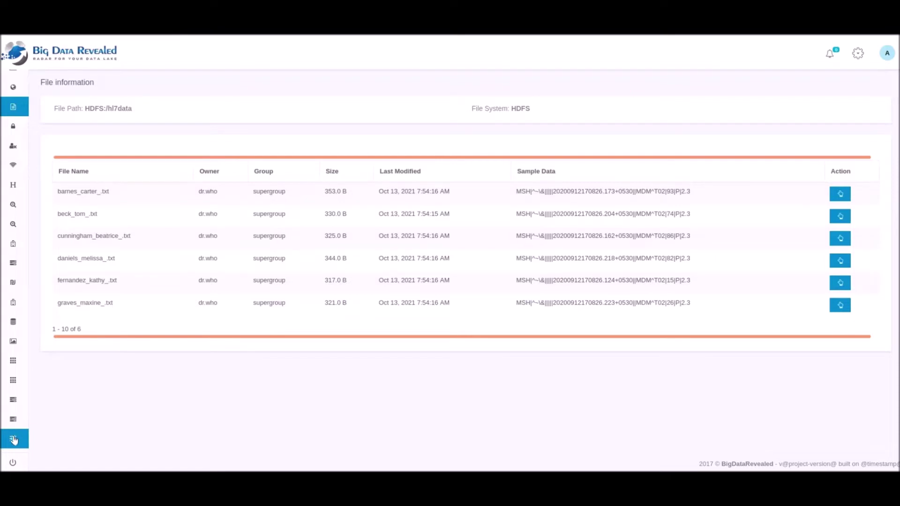
{"action": "mouse_move", "coordinate": [15, 438]}
{"action": "scroll", "coordinate": [35, 420], "scroll_direction": "down", "scroll_amount": 3}
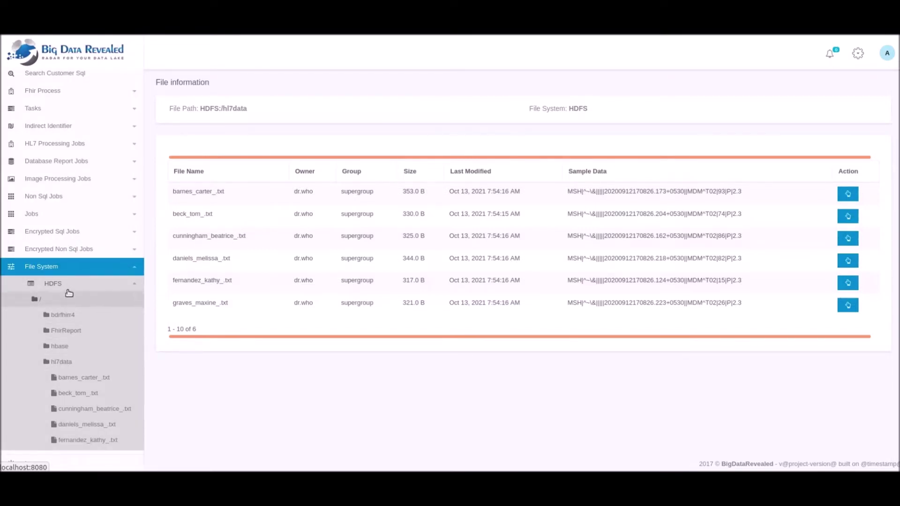
{"action": "scroll", "coordinate": [69, 293], "scroll_direction": "up", "scroll_amount": 3}
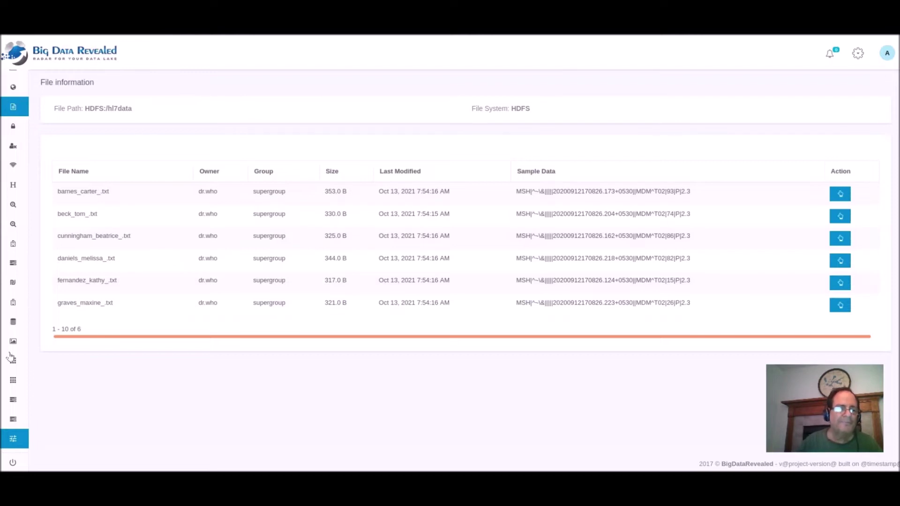
{"action": "left_click", "coordinate": [16, 439]}
{"action": "left_click", "coordinate": [36, 429]}
{"action": "scroll", "coordinate": [36, 412], "scroll_direction": "down", "scroll_amount": 3}
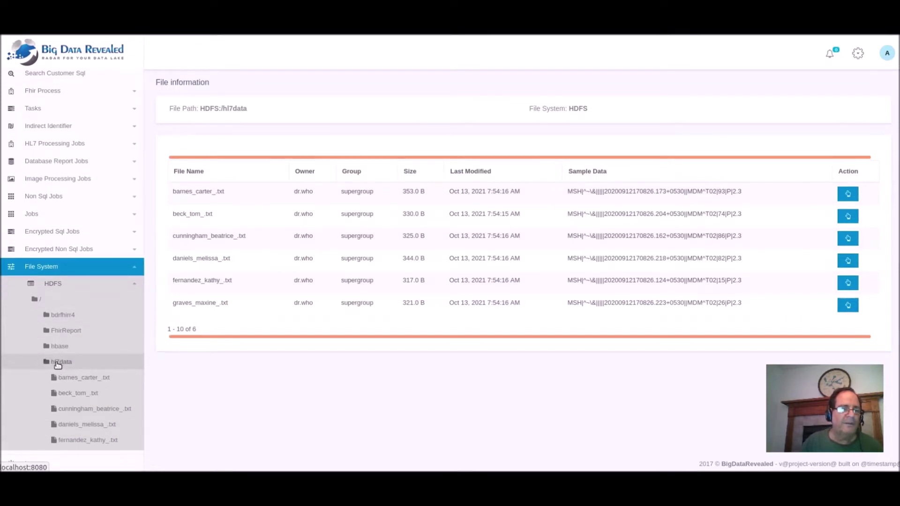
{"action": "left_click", "coordinate": [58, 365]}
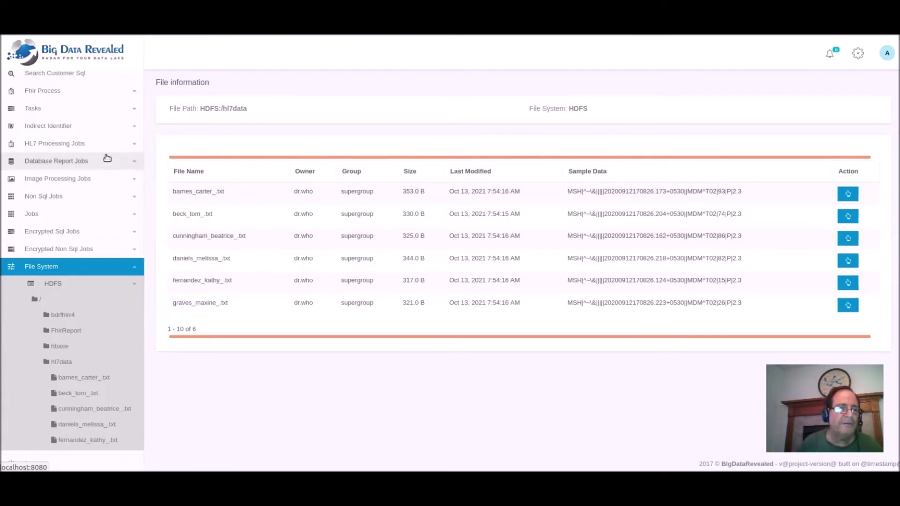
{"action": "scroll", "coordinate": [53, 112], "scroll_direction": "up", "scroll_amount": 2}
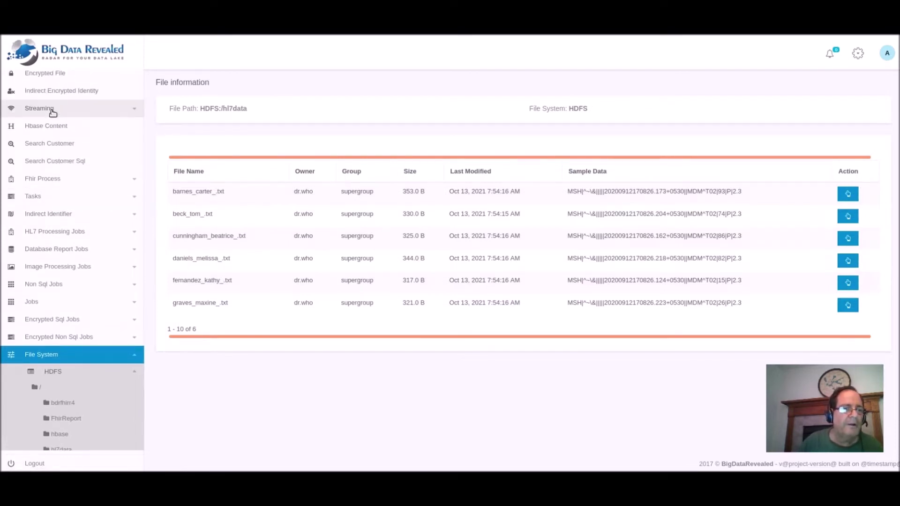
{"action": "scroll", "coordinate": [53, 112], "scroll_direction": "up", "scroll_amount": 2}
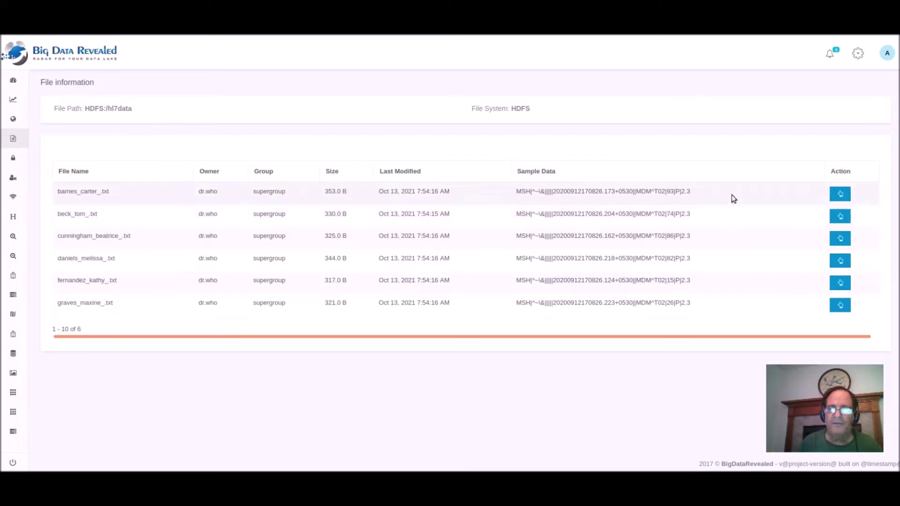
{"action": "left_click", "coordinate": [840, 196]}
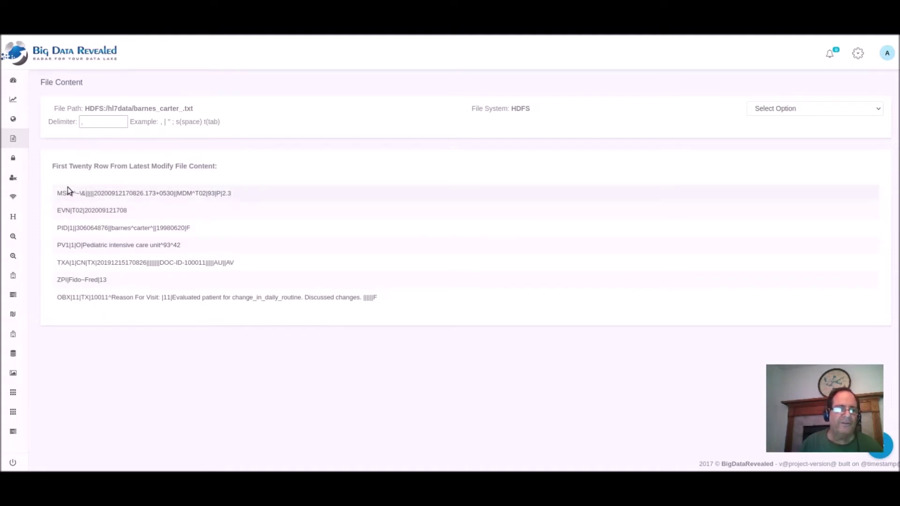
Open the HL7 Convert To Json Run form from HL7 Processing Jobs > Run Jobs.
{"action": "mouse_move", "coordinate": [28, 205]}
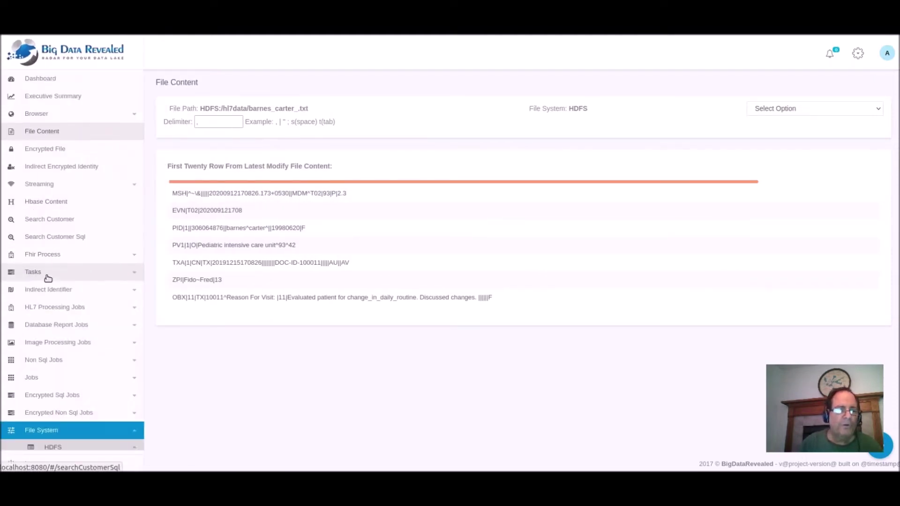
{"action": "left_click", "coordinate": [47, 308]}
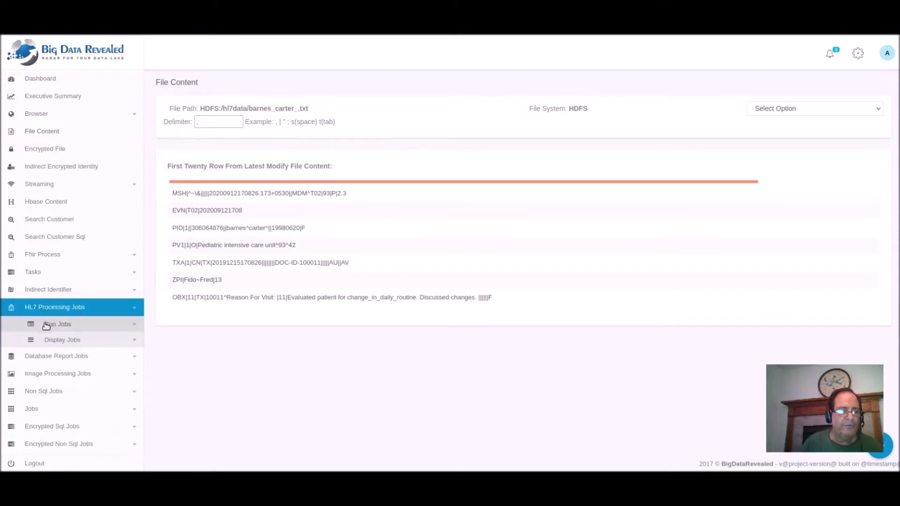
{"action": "left_click", "coordinate": [46, 326]}
{"action": "scroll", "coordinate": [46, 326], "scroll_direction": "down", "scroll_amount": 2}
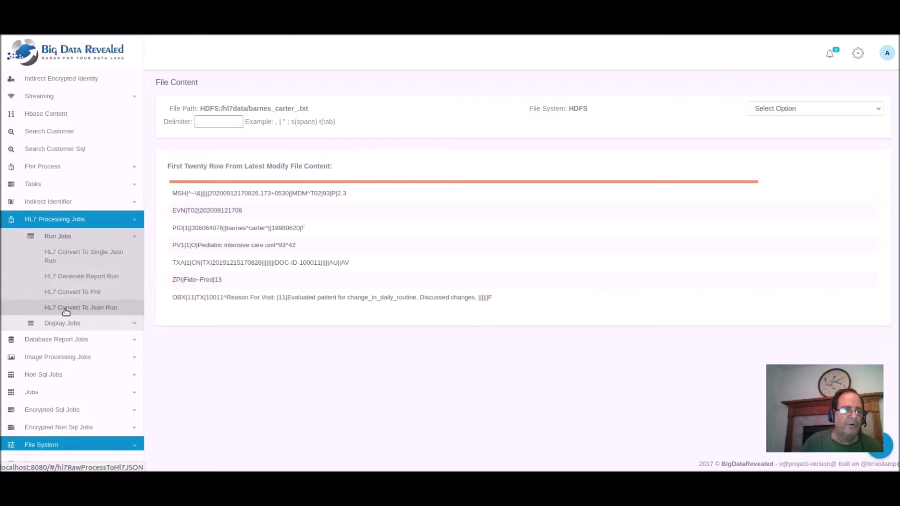
{"action": "left_click", "coordinate": [66, 311]}
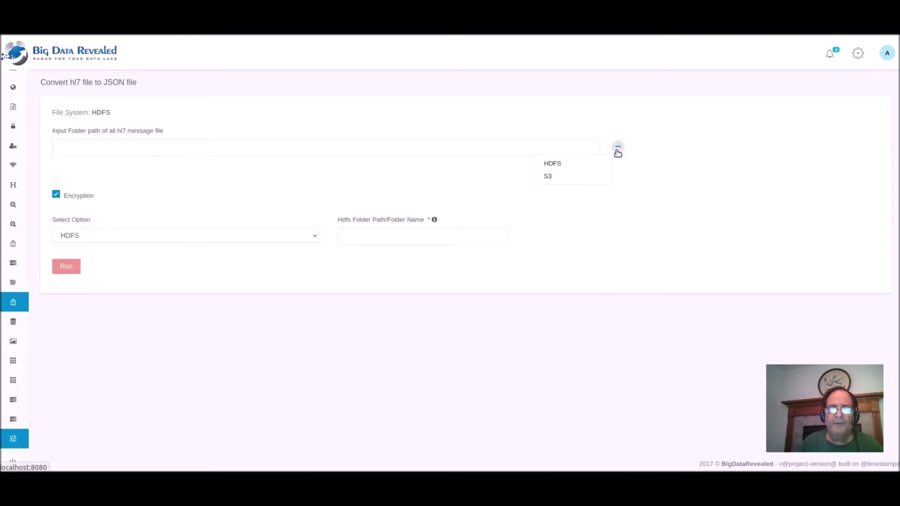
Set the conversion input folder to HDFS:/hl7data using the HDFS Browser.
{"action": "left_click", "coordinate": [553, 163]}
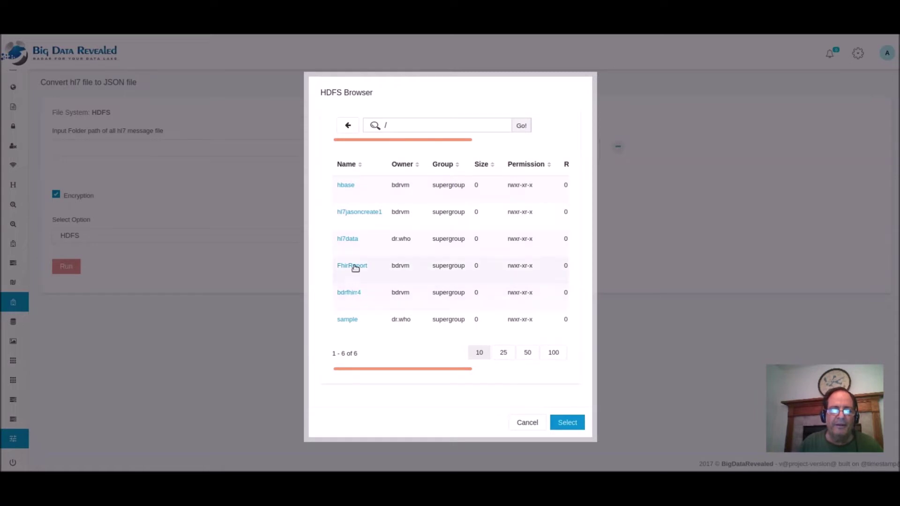
{"action": "left_click", "coordinate": [348, 240]}
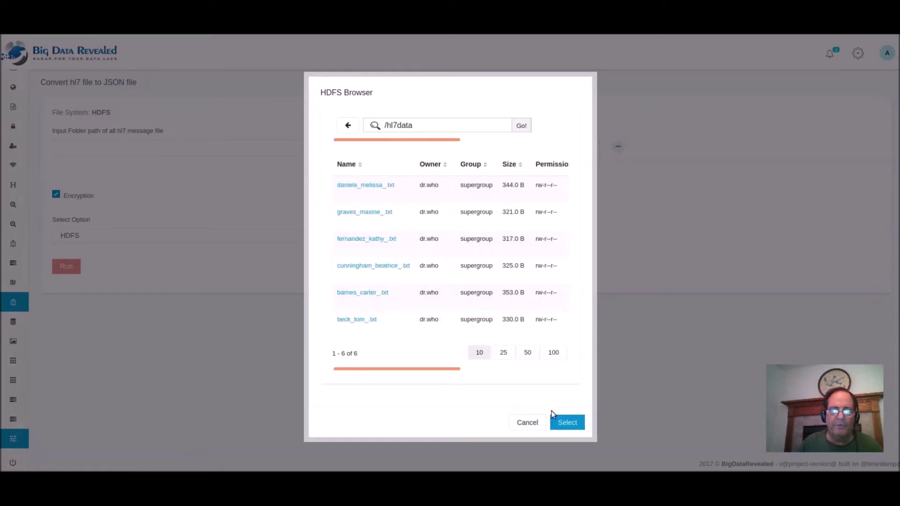
{"action": "left_click", "coordinate": [566, 424]}
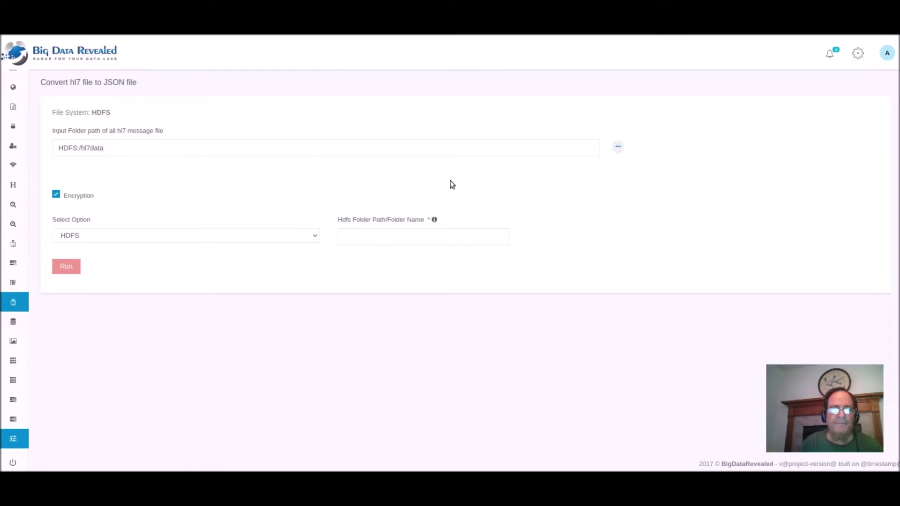
{"action": "left_click", "coordinate": [183, 242]}
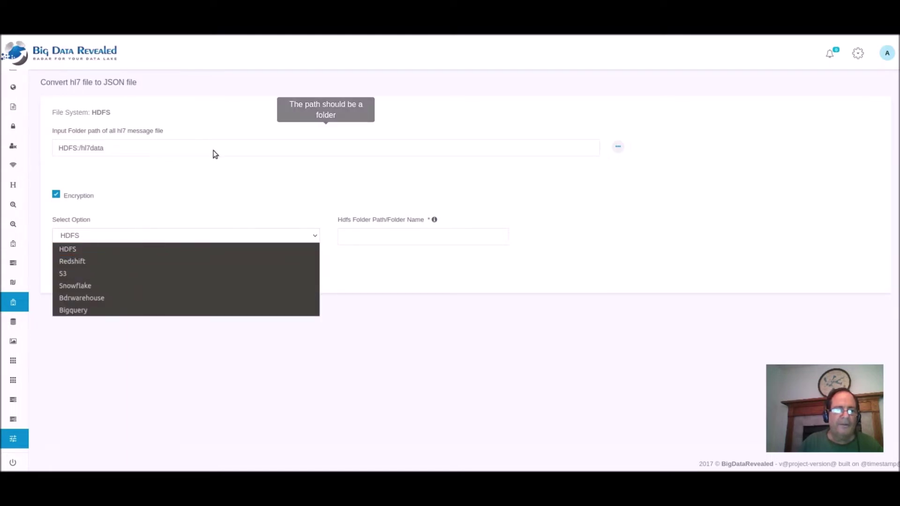
Target Snowflake via existing warehouse 'SnowFlake - HL7 json to Snowflake', table hl71013, and test the connection.
{"action": "left_click", "coordinate": [115, 285]}
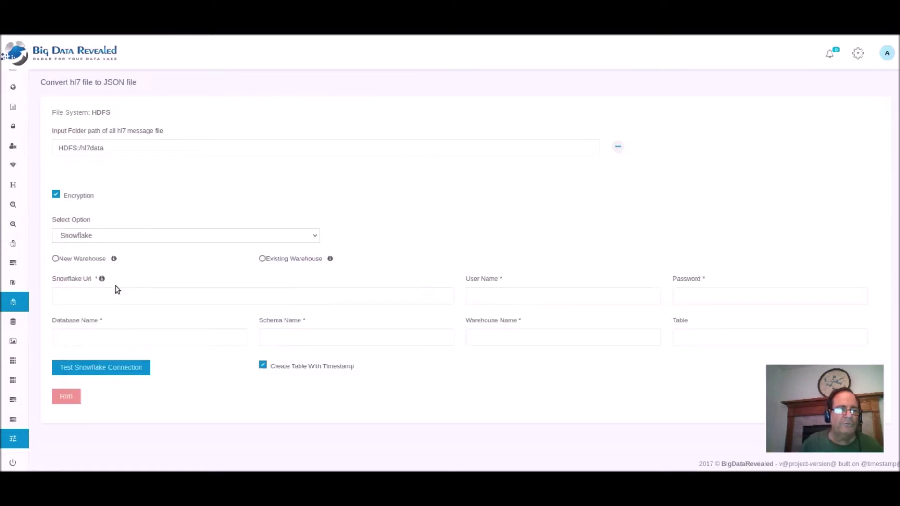
{"action": "left_click", "coordinate": [263, 259]}
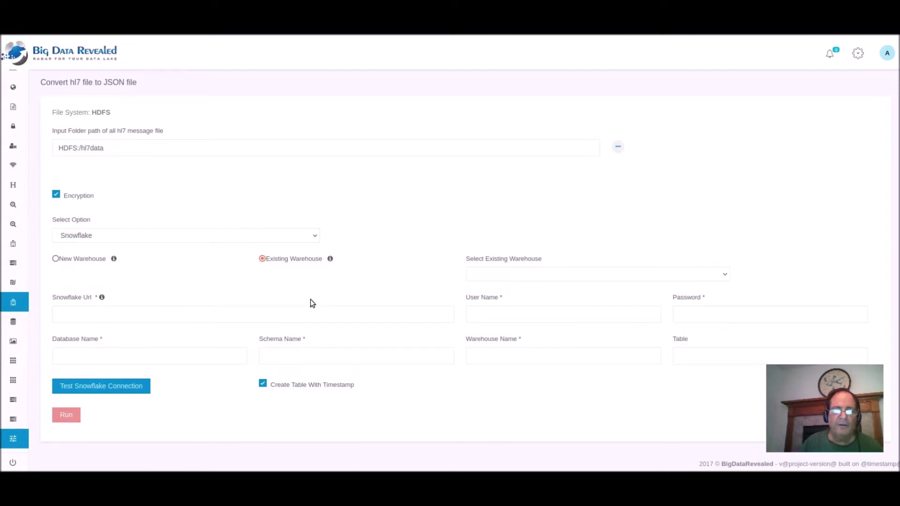
{"action": "left_click", "coordinate": [484, 274]}
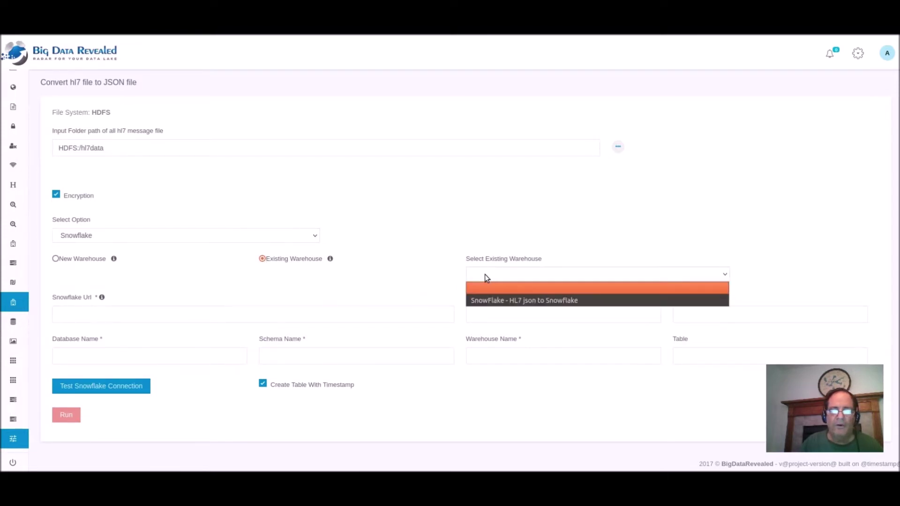
{"action": "left_click", "coordinate": [488, 302]}
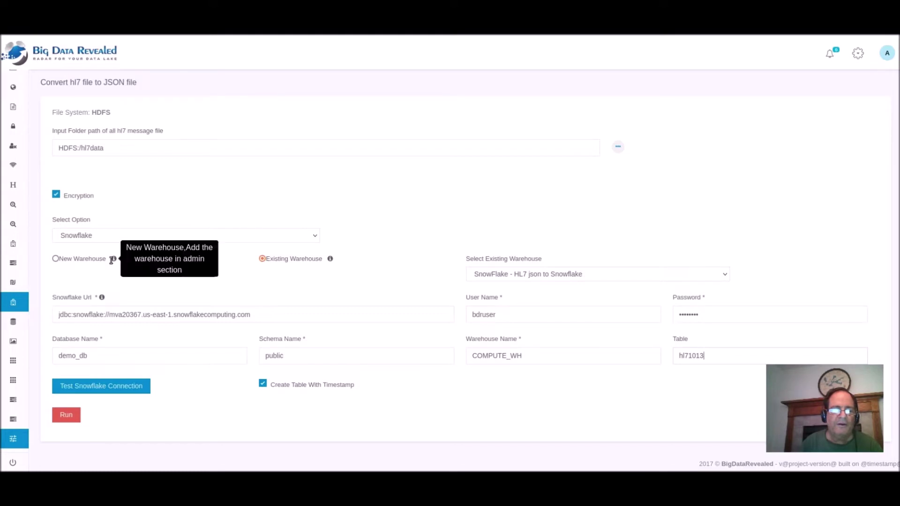
{"action": "left_click", "coordinate": [89, 391]}
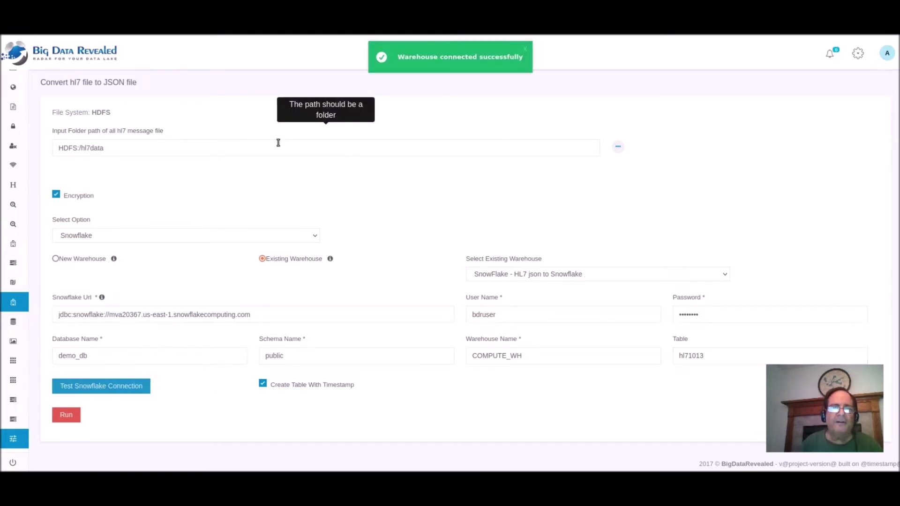
Launch the HDFS:/hl7data job with the Default Job configuration, declining the save-login prompt.
{"action": "left_click", "coordinate": [66, 416]}
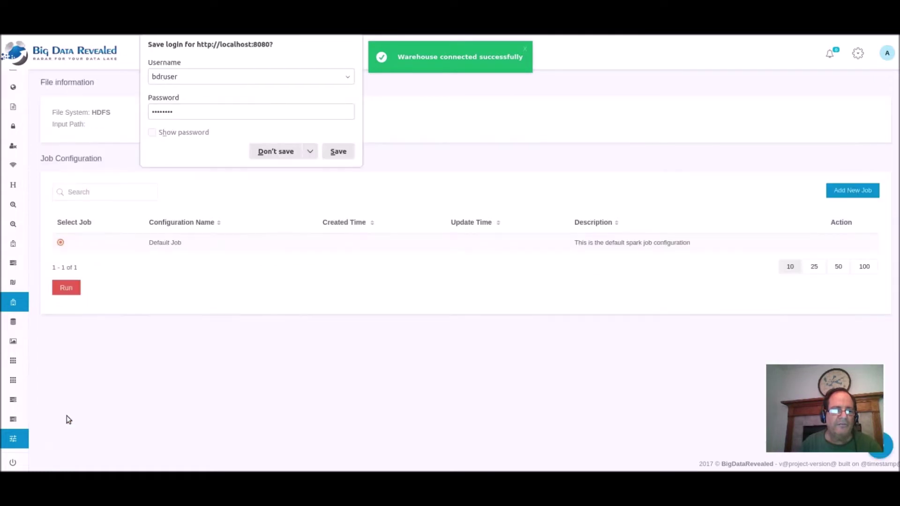
{"action": "left_click", "coordinate": [274, 154]}
{"action": "left_click", "coordinate": [71, 287]}
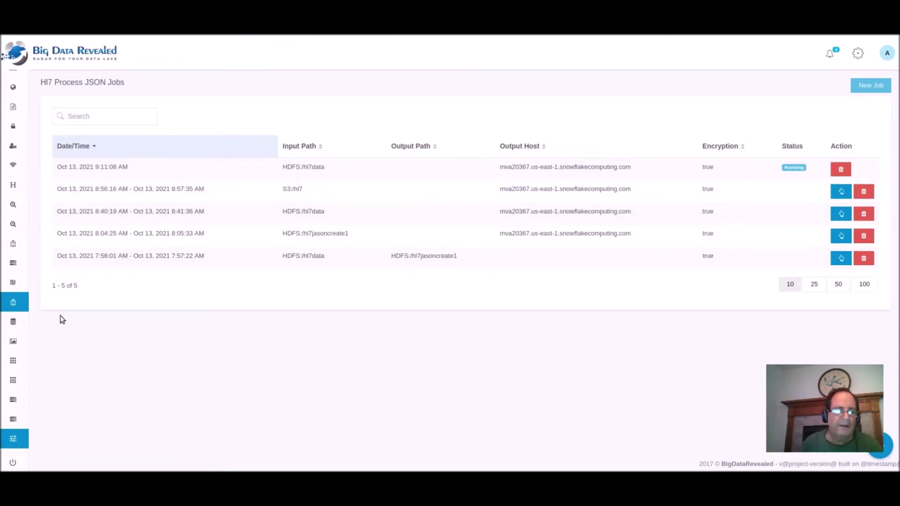
{"action": "mouse_move", "coordinate": [26, 344]}
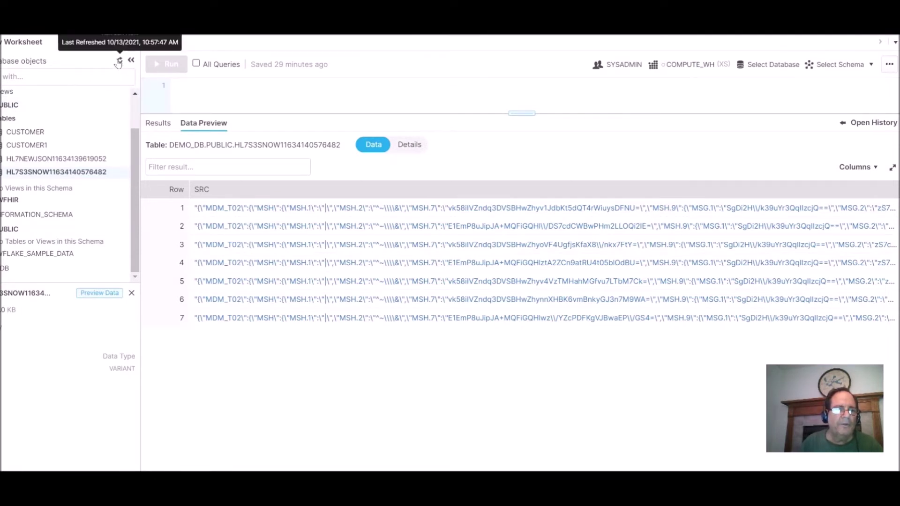
{"action": "scroll", "coordinate": [47, 188], "scroll_direction": "down", "scroll_amount": 3}
{"action": "left_click", "coordinate": [37, 101]}
{"action": "scroll", "coordinate": [28, 160], "scroll_direction": "down", "scroll_amount": 3}
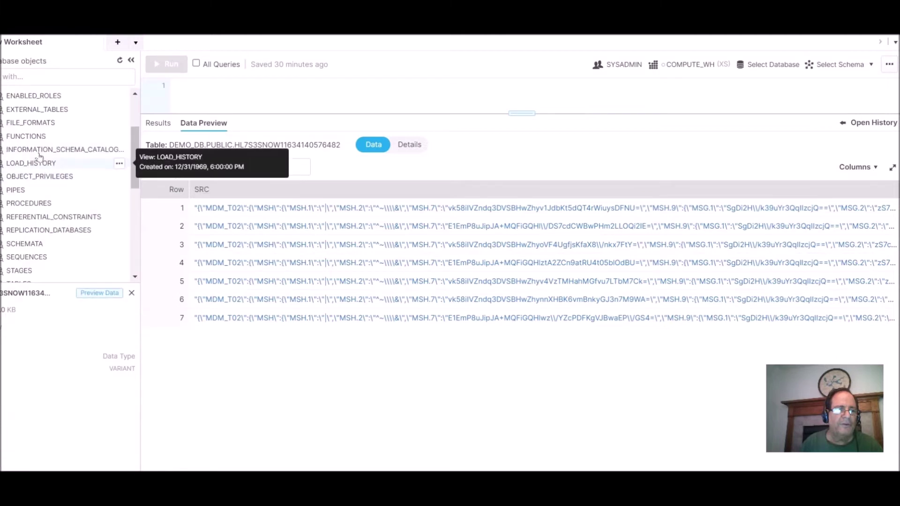
{"action": "scroll", "coordinate": [12, 131], "scroll_direction": "up", "scroll_amount": 3}
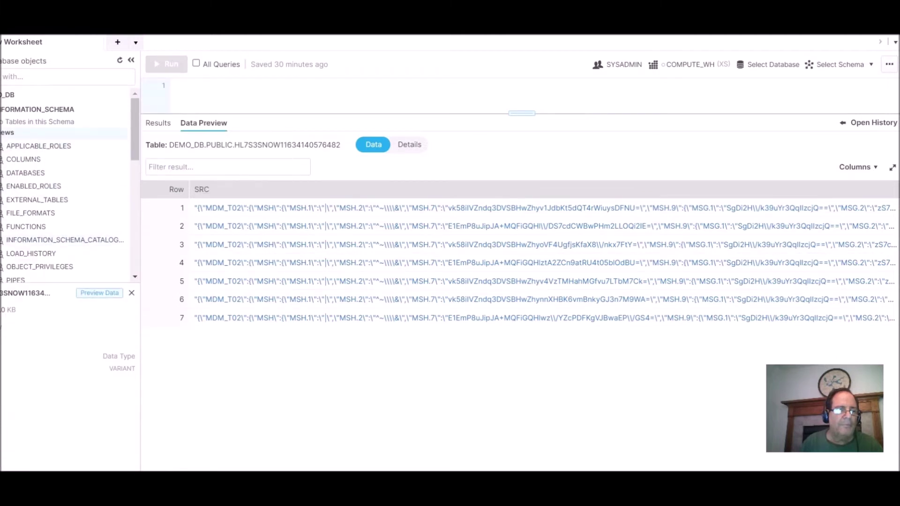
{"action": "scroll", "coordinate": [49, 175], "scroll_direction": "down", "scroll_amount": 5}
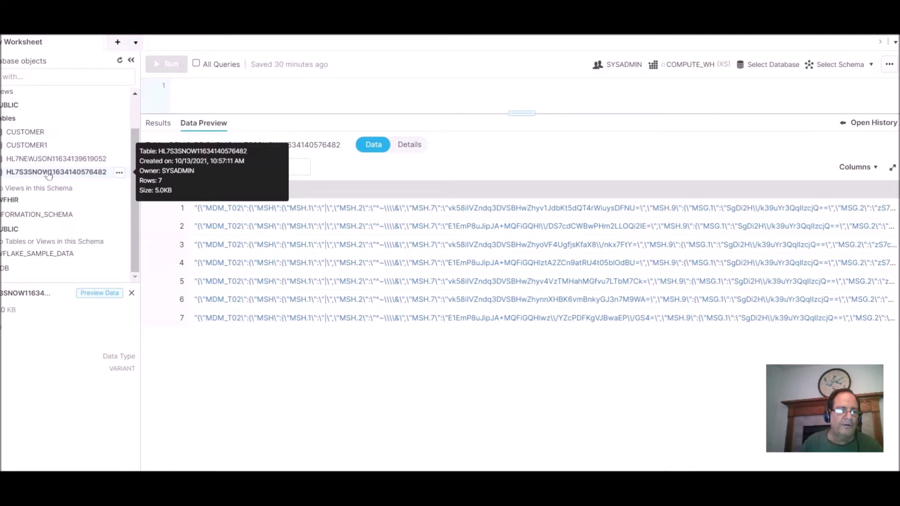
{"action": "right_click", "coordinate": [49, 175]}
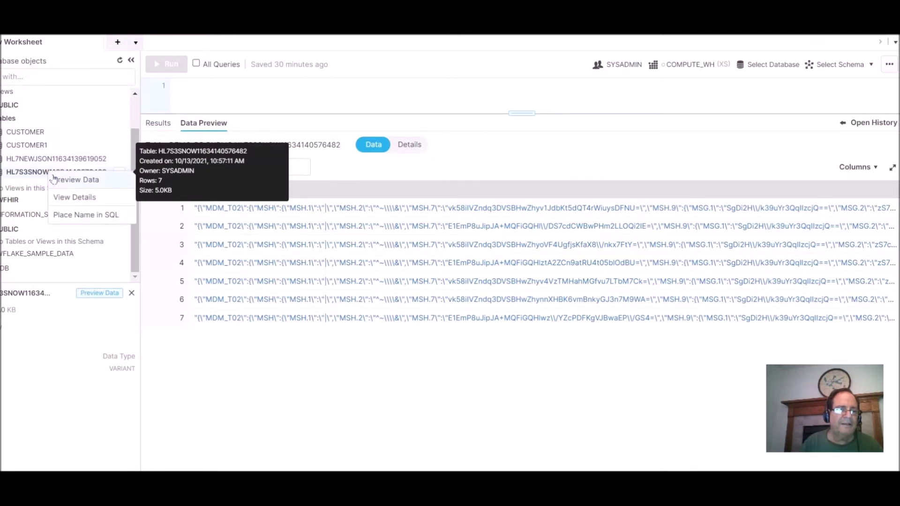
{"action": "left_click", "coordinate": [59, 184]}
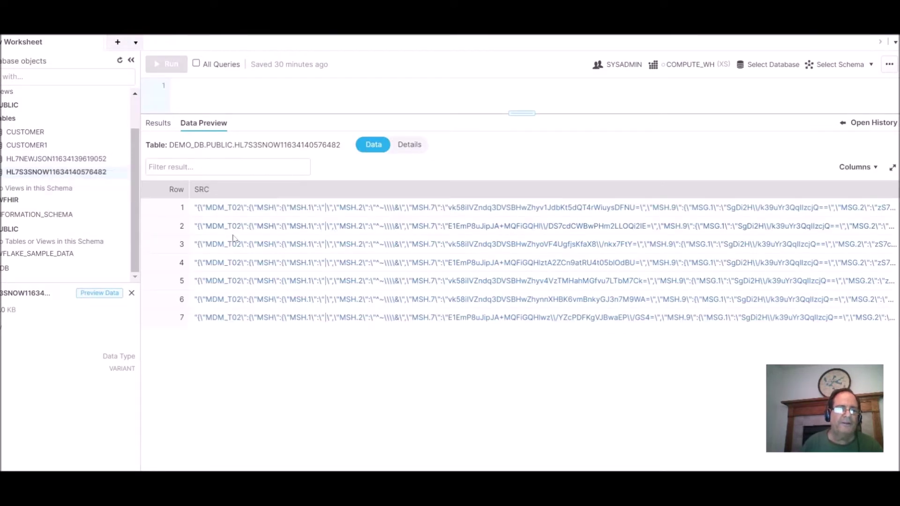
{"action": "mouse_move", "coordinate": [95, 177]}
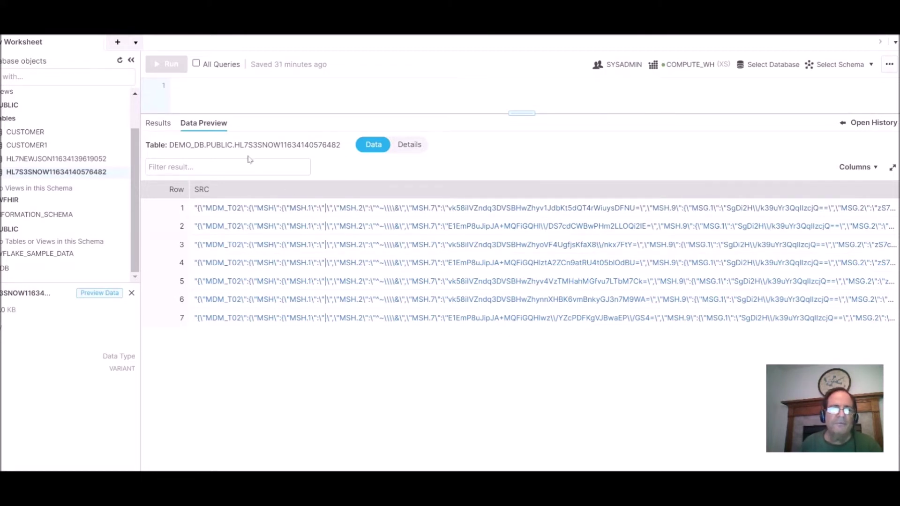
{"action": "left_click", "coordinate": [120, 62]}
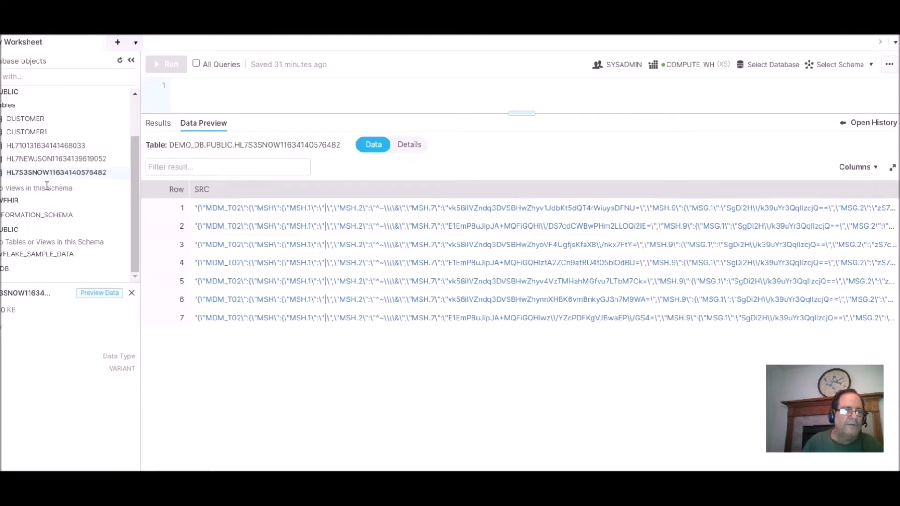
{"action": "mouse_move", "coordinate": [47, 175]}
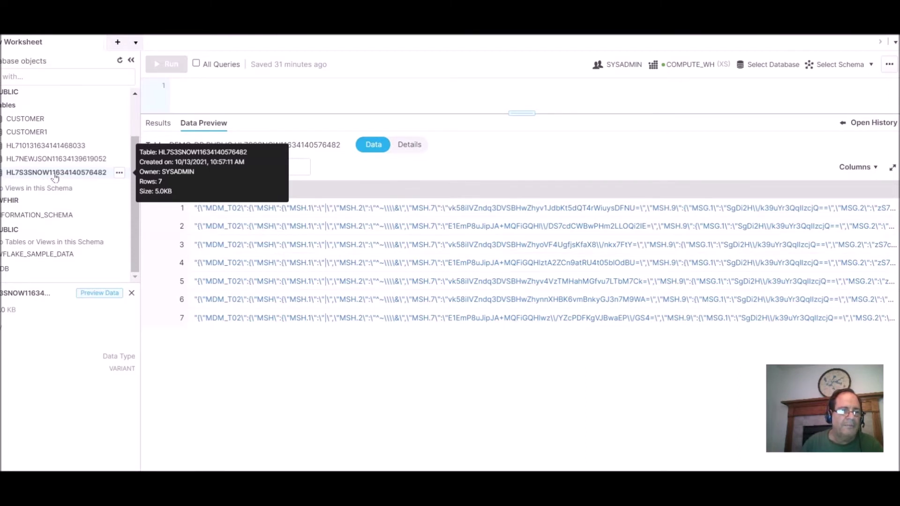
{"action": "right_click", "coordinate": [42, 176]}
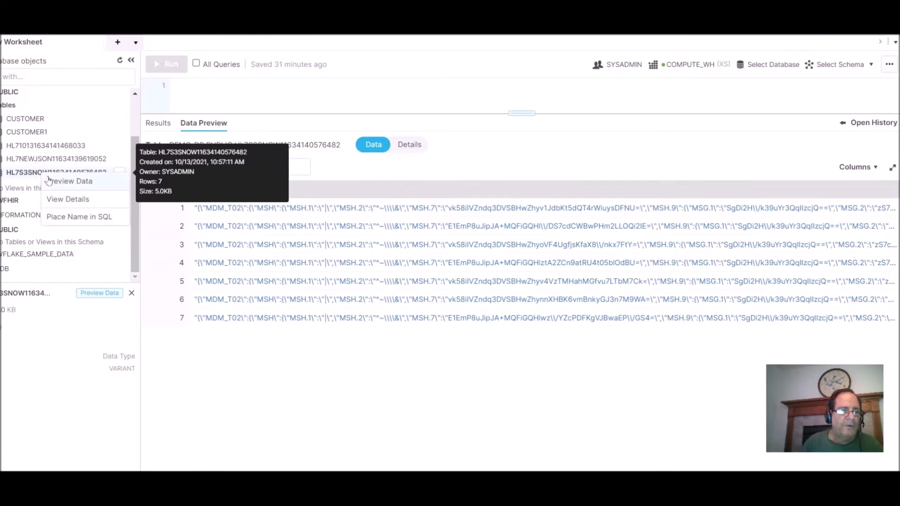
{"action": "left_click", "coordinate": [55, 184]}
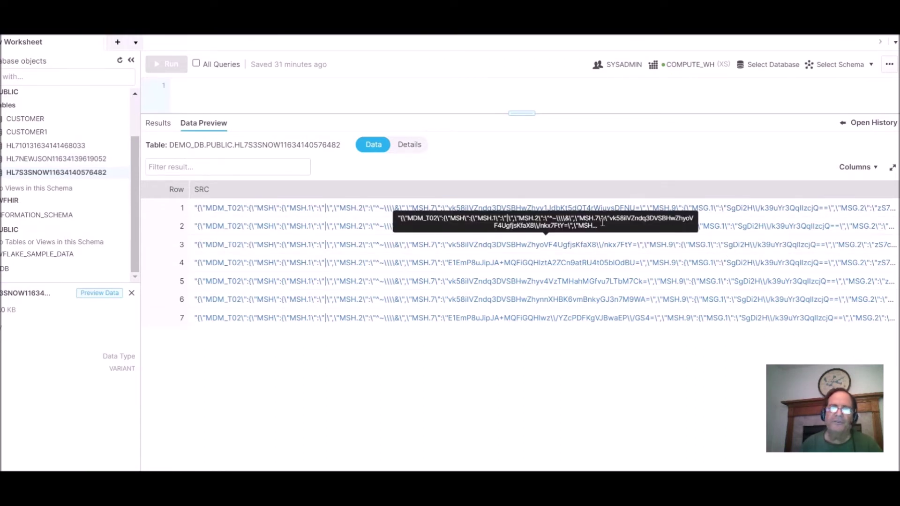
{"action": "key", "text": "alt+Tab"}
{"action": "key", "text": "alt+Tab"}
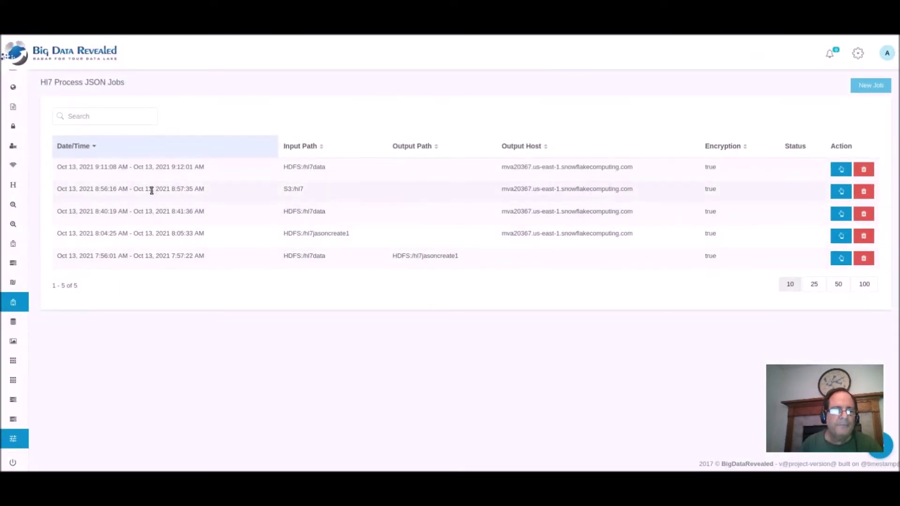
Browse to the S3 hl7 folder and list its files in File Content.
{"action": "mouse_move", "coordinate": [21, 277]}
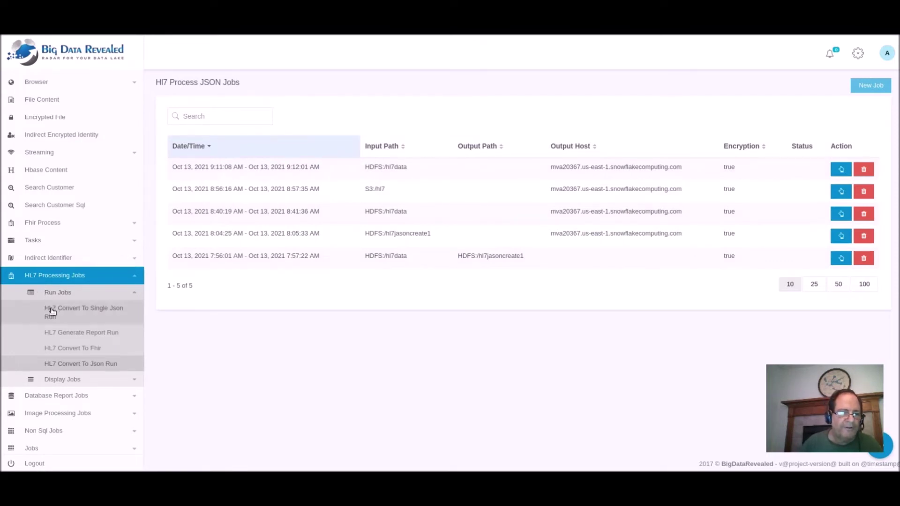
{"action": "left_click", "coordinate": [61, 368]}
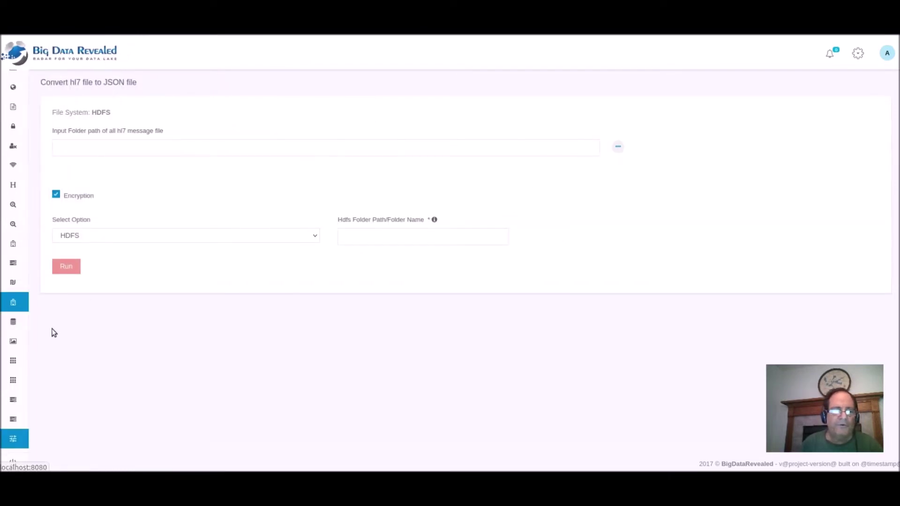
{"action": "mouse_move", "coordinate": [16, 358]}
{"action": "scroll", "coordinate": [19, 359], "scroll_direction": "down", "scroll_amount": 5}
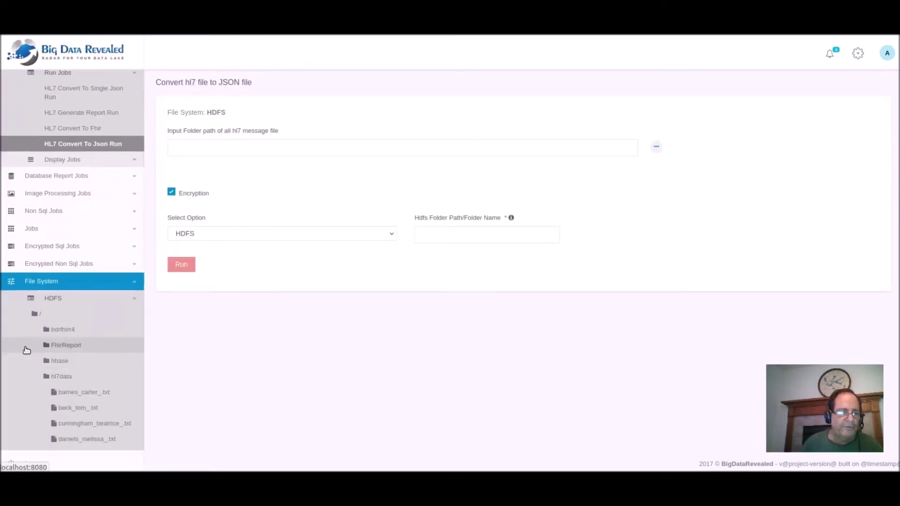
{"action": "scroll", "coordinate": [25, 350], "scroll_direction": "down", "scroll_amount": 2}
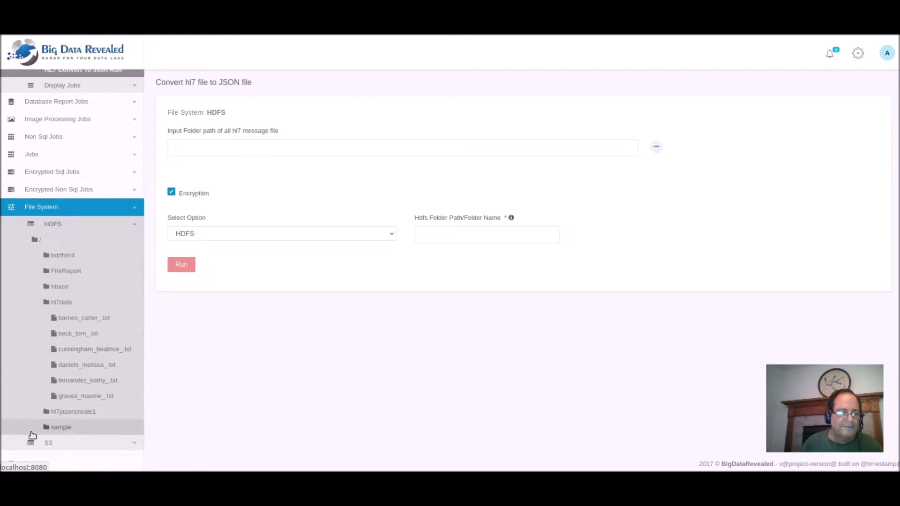
{"action": "left_click", "coordinate": [39, 447]}
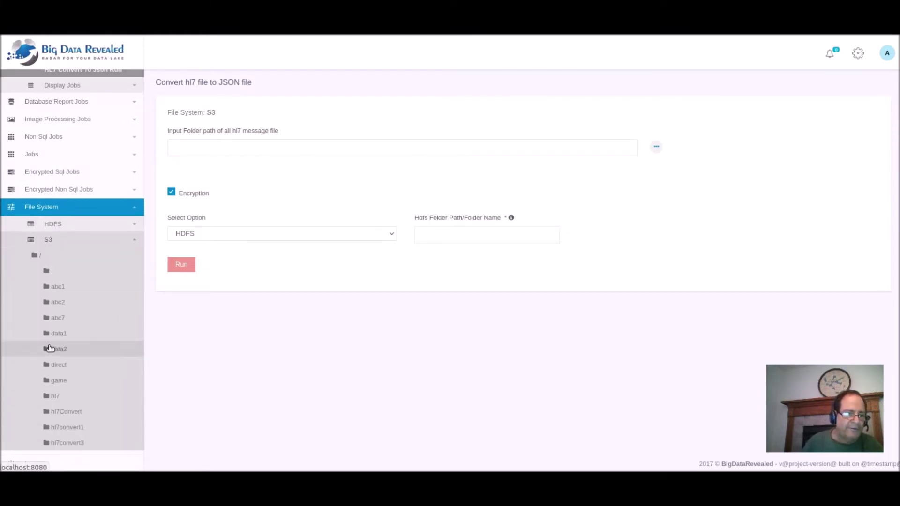
{"action": "left_click", "coordinate": [49, 396]}
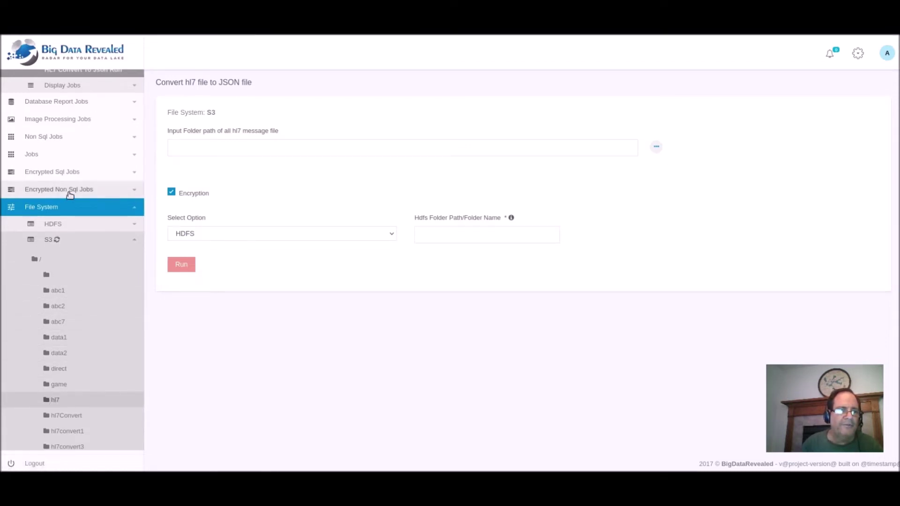
{"action": "scroll", "coordinate": [70, 195], "scroll_direction": "up", "scroll_amount": 7}
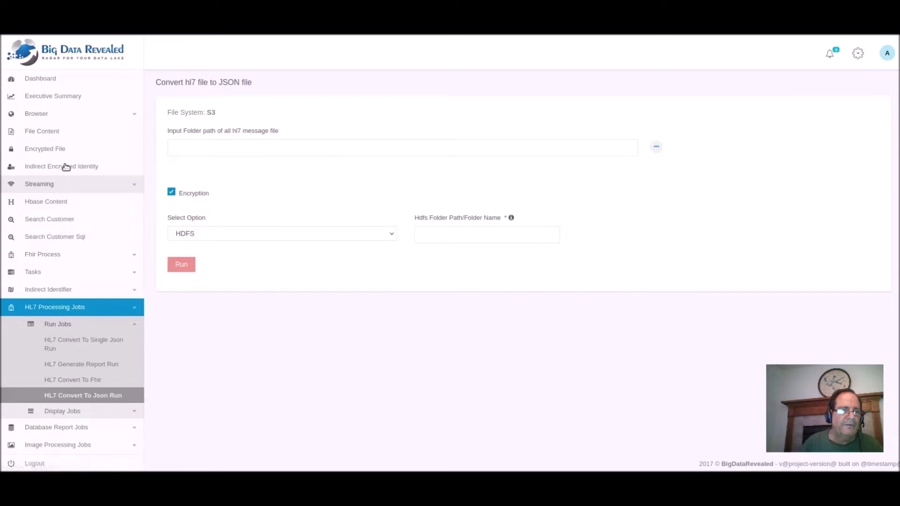
{"action": "left_click", "coordinate": [60, 134]}
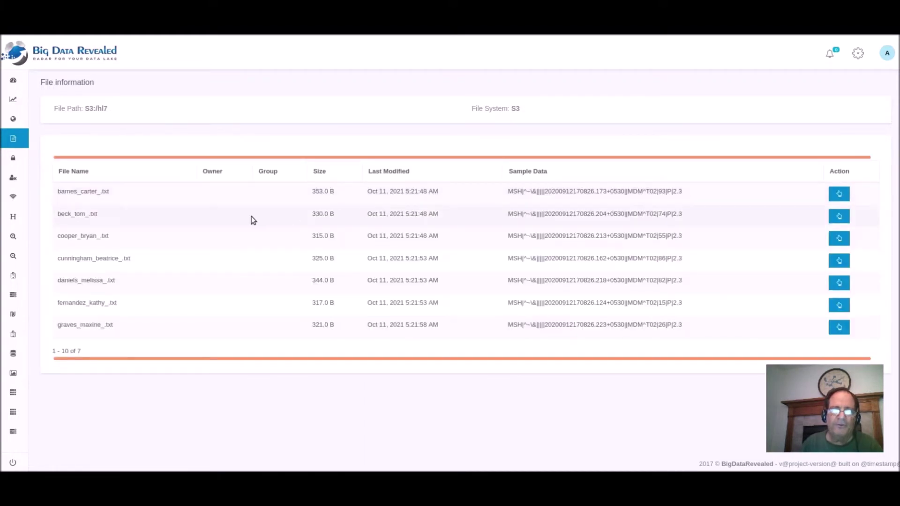
Open the first HL7 file to view its MSH through OBX segments.
{"action": "left_click", "coordinate": [844, 195]}
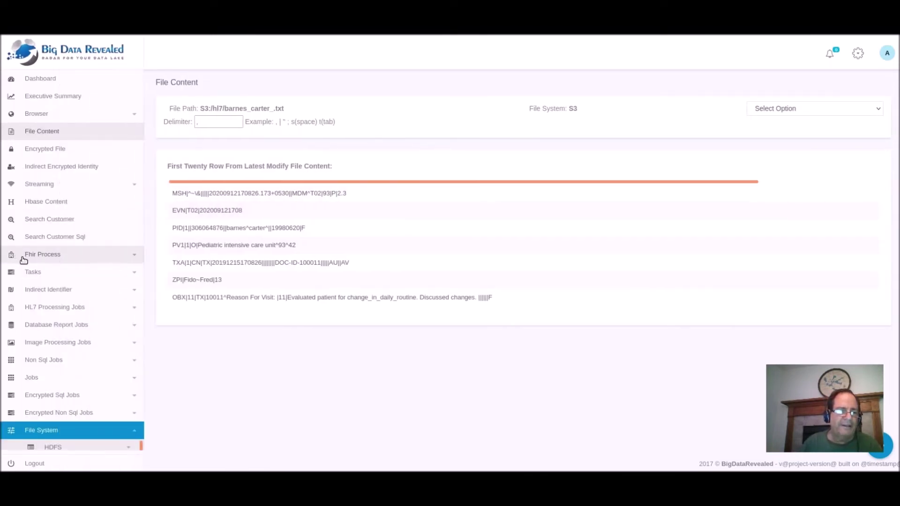
{"action": "left_click", "coordinate": [24, 260]}
{"action": "left_click", "coordinate": [49, 272]}
{"action": "scroll", "coordinate": [49, 273], "scroll_direction": "down", "scroll_amount": 3}
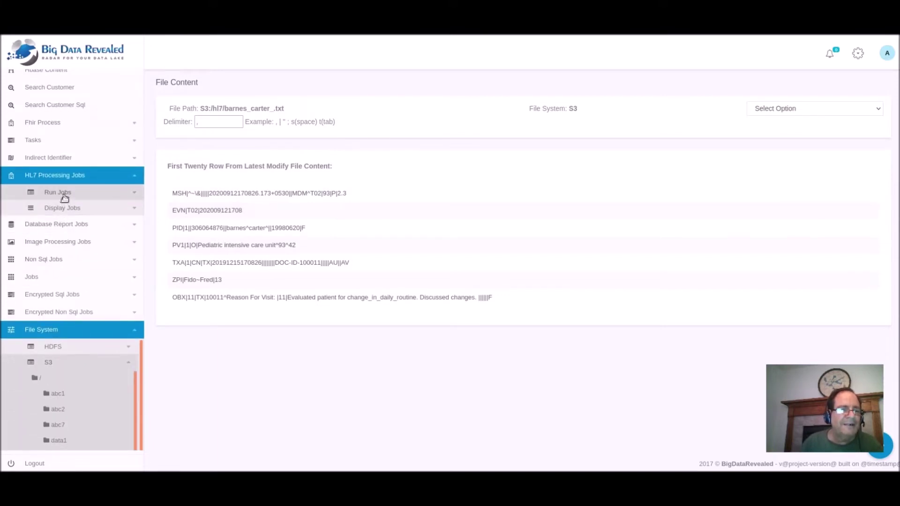
Open the HL7 Convert To Json Run form with input folder S3:/hl7convert1.
{"action": "left_click", "coordinate": [65, 194]}
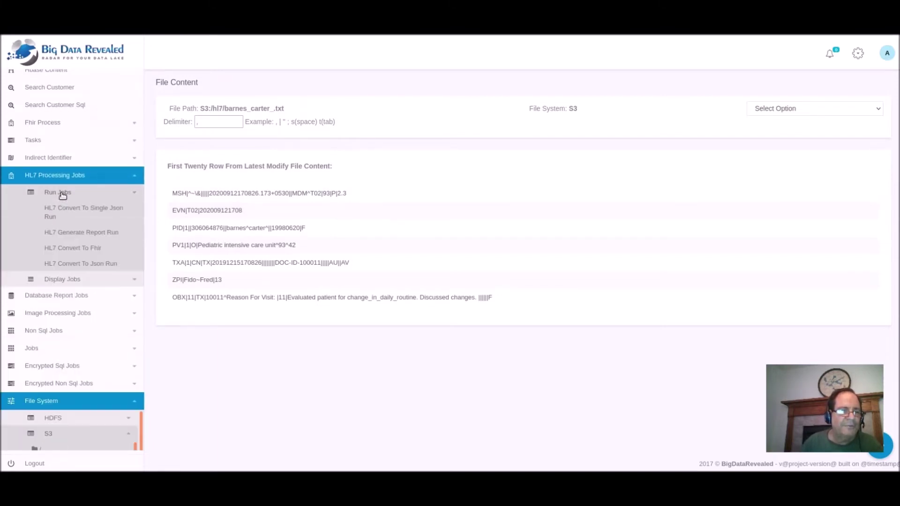
{"action": "left_click", "coordinate": [62, 270]}
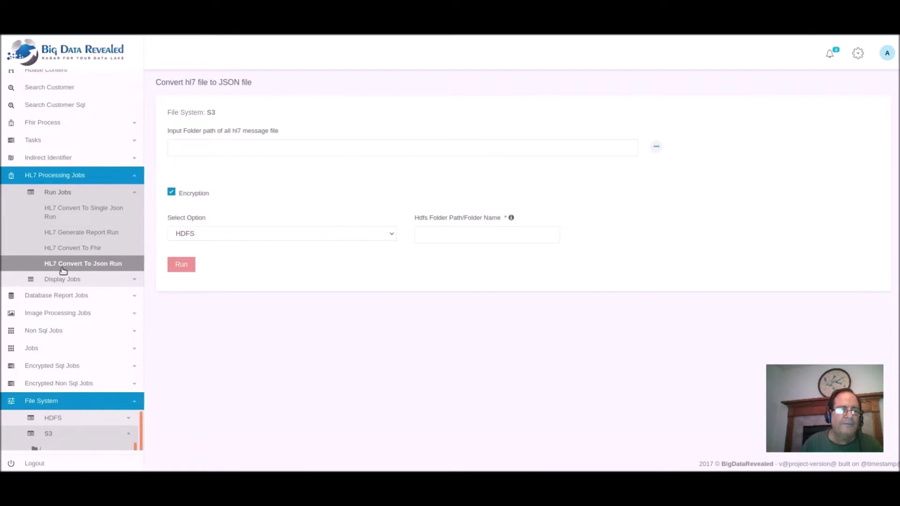
{"action": "left_click", "coordinate": [617, 146]}
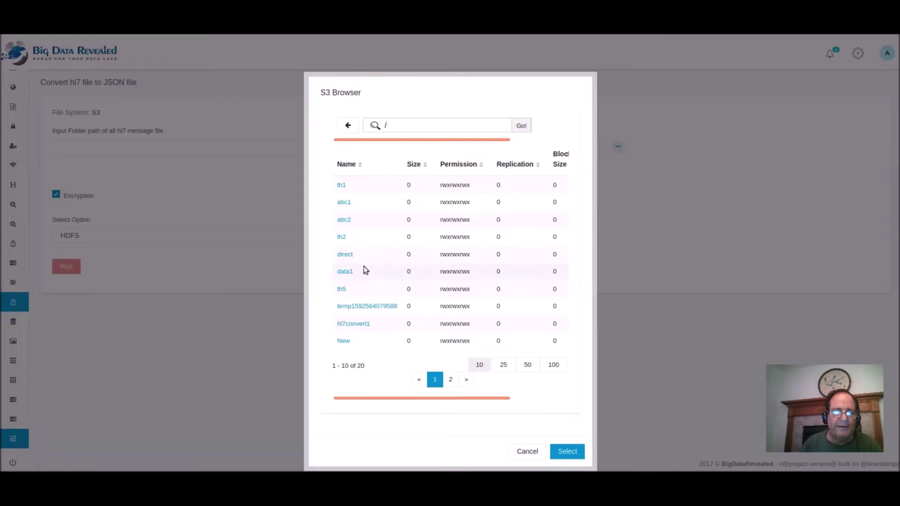
{"action": "left_click", "coordinate": [354, 323]}
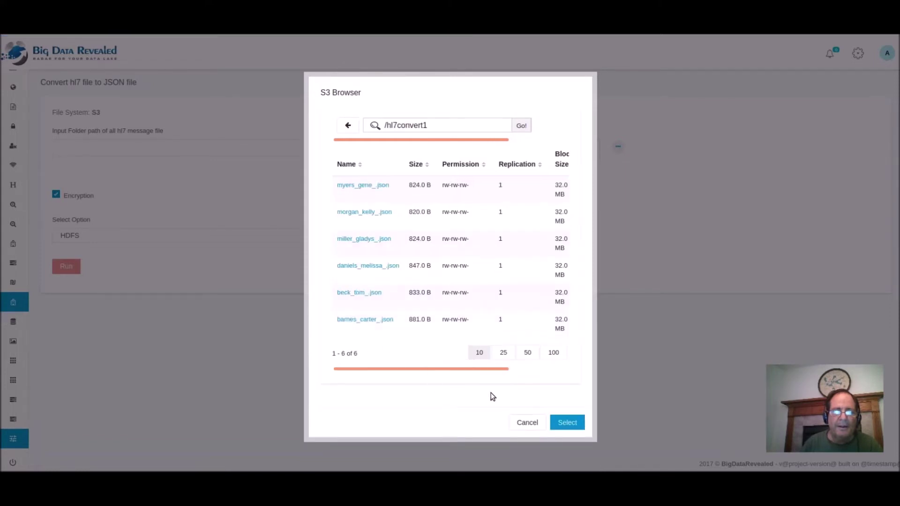
{"action": "left_click", "coordinate": [565, 424]}
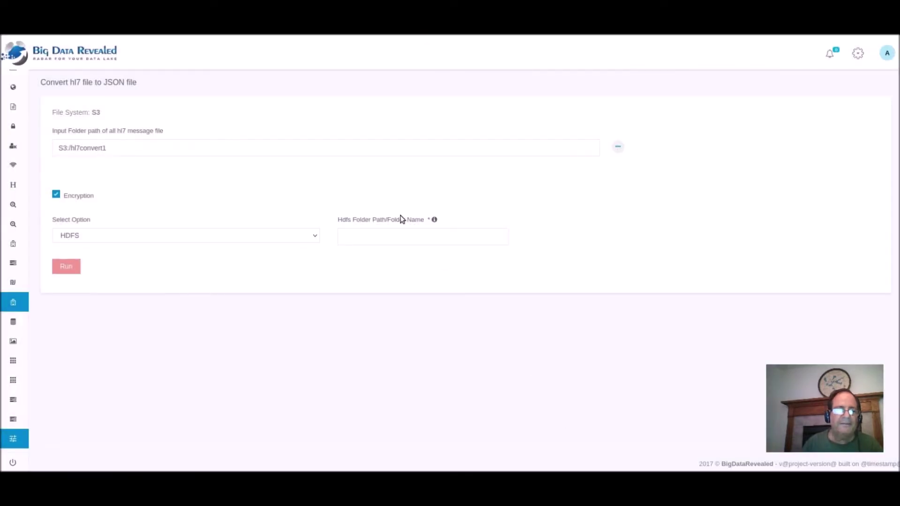
Target the saved Snowflake warehouse with table hl7s3tosnowflake5 and test the connection.
{"action": "left_click", "coordinate": [315, 236]}
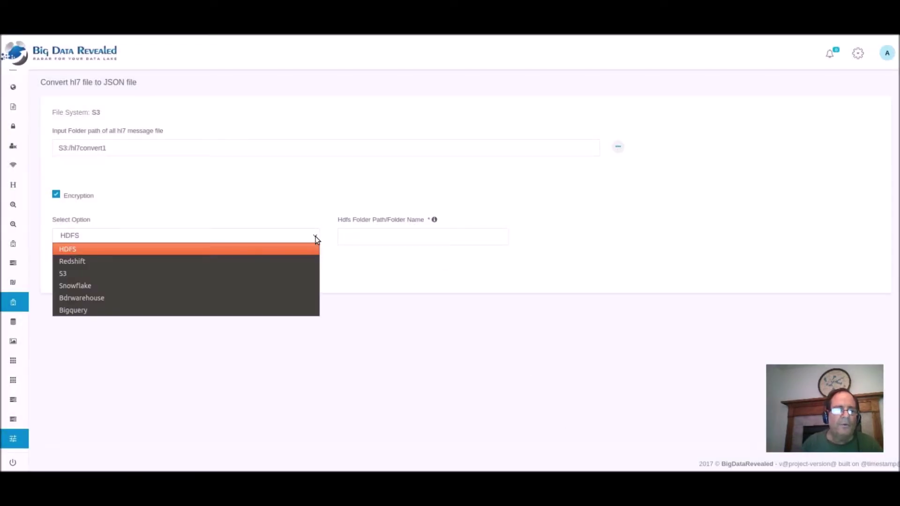
{"action": "key", "text": "Escape"}
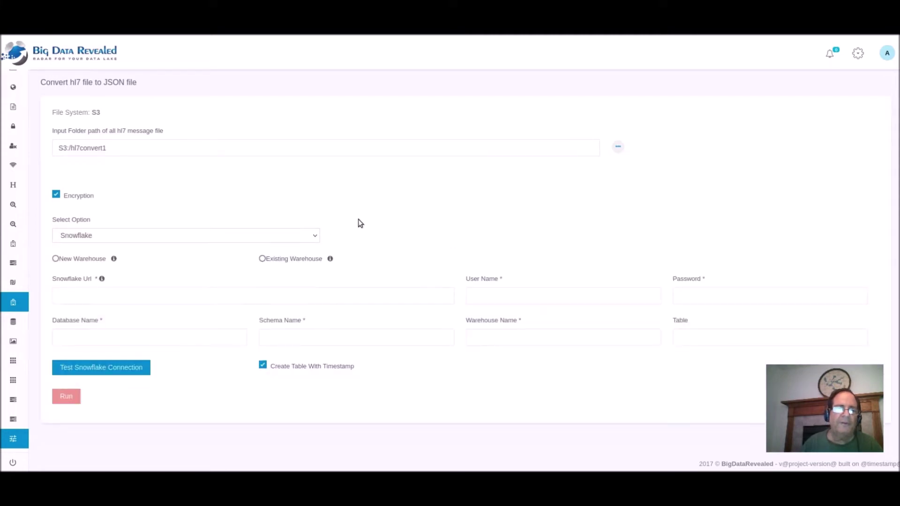
{"action": "left_click", "coordinate": [263, 259]}
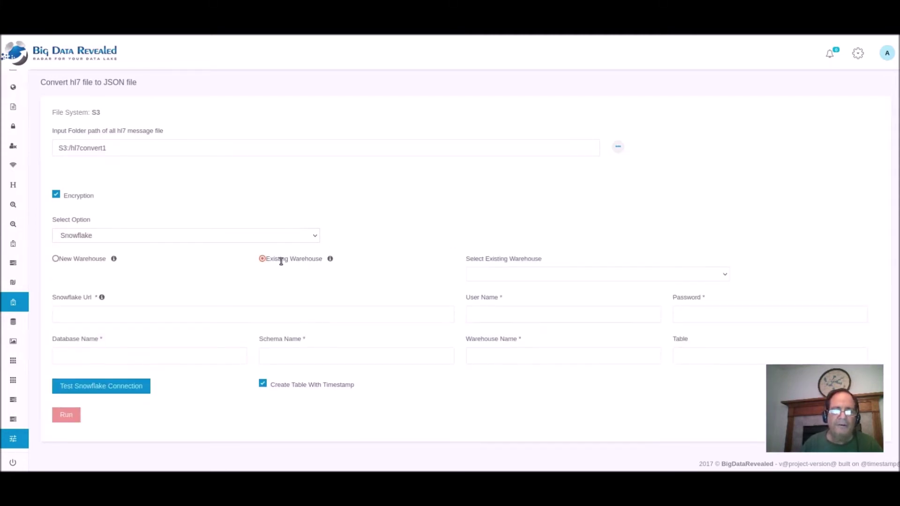
{"action": "left_click", "coordinate": [520, 273]}
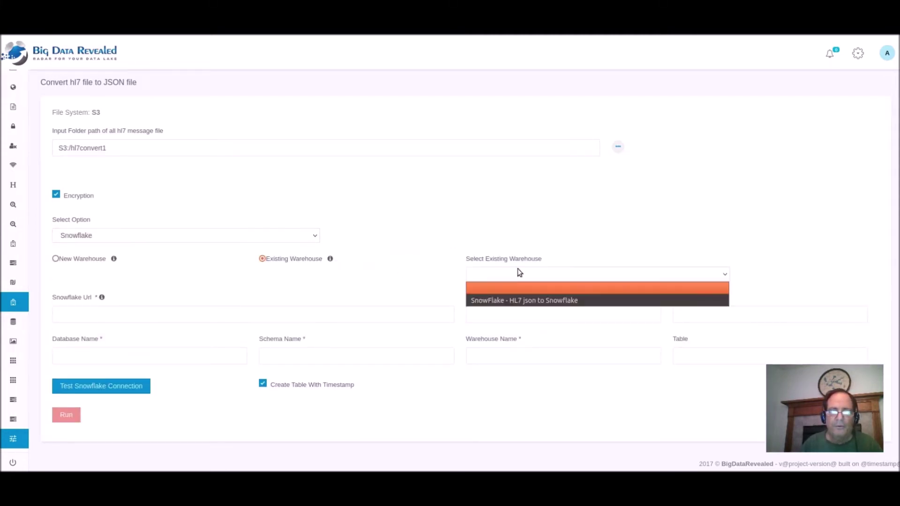
{"action": "left_click", "coordinate": [511, 301]}
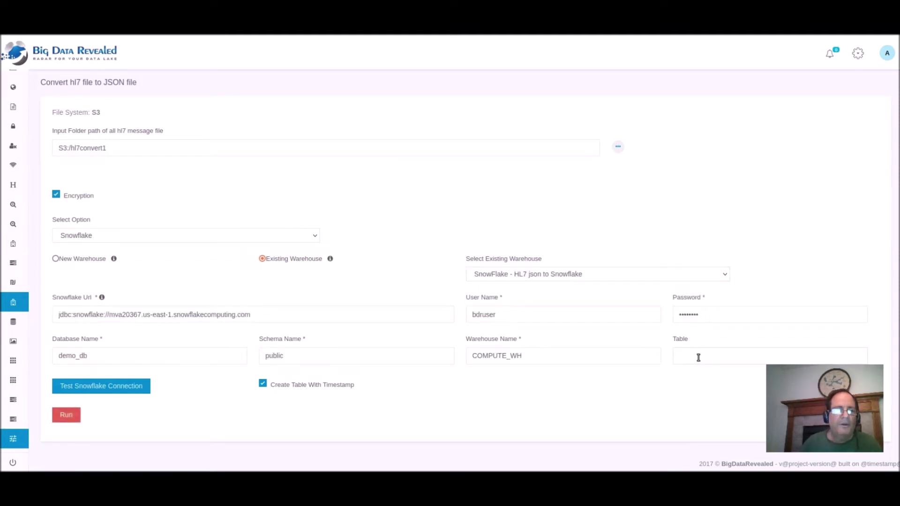
{"action": "type", "text": "h"}
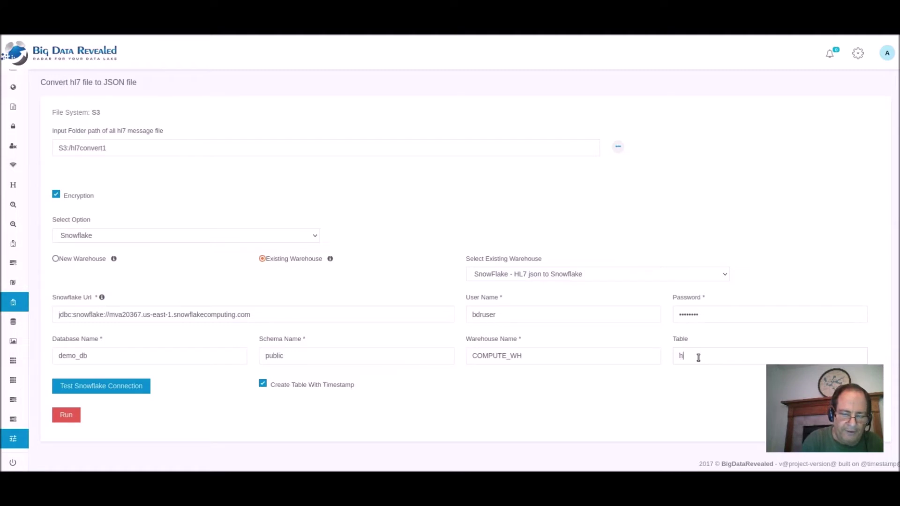
{"action": "type", "text": "l7"}
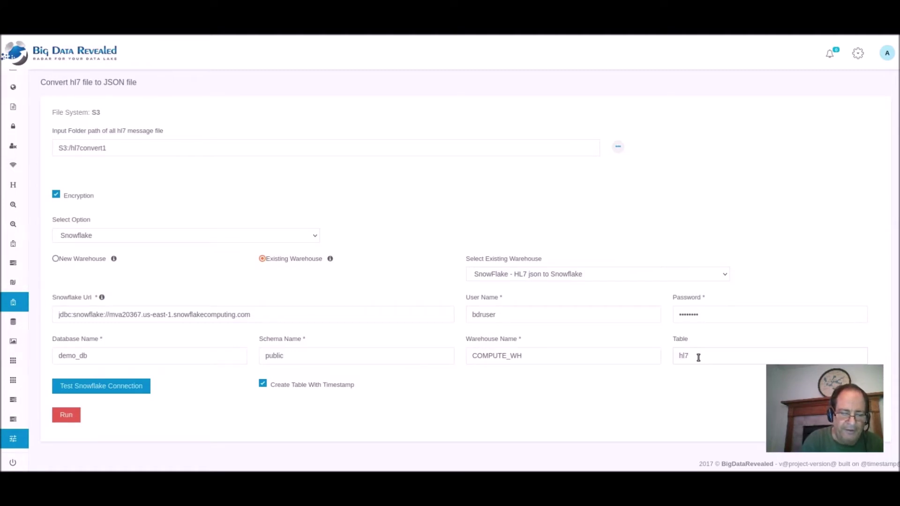
{"action": "type", "text": "hd"}
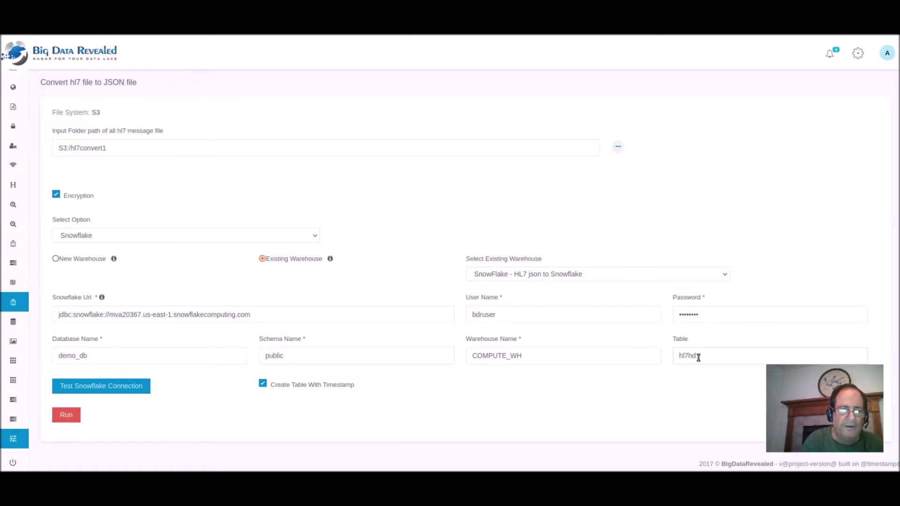
{"action": "key", "text": "BackSpace"}
{"action": "key", "text": "BackSpace"}
{"action": "type", "text": "s"}
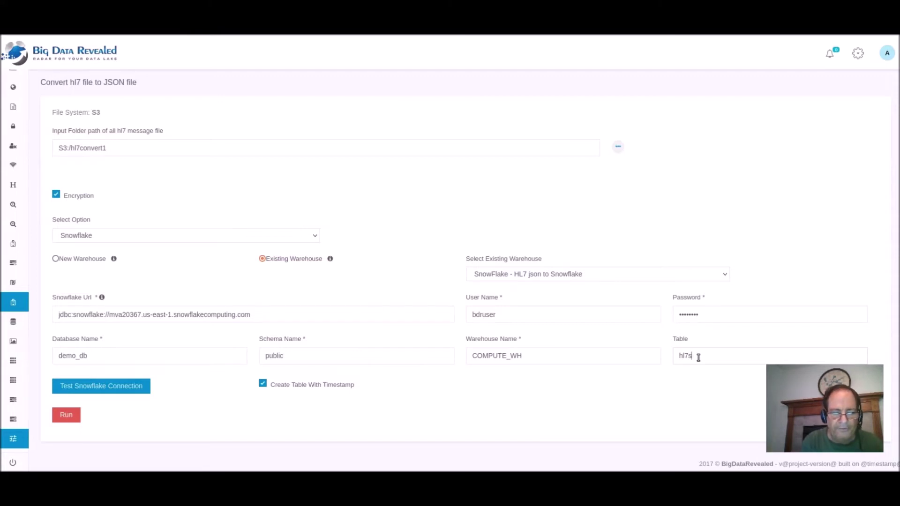
{"action": "type", "text": "3js"}
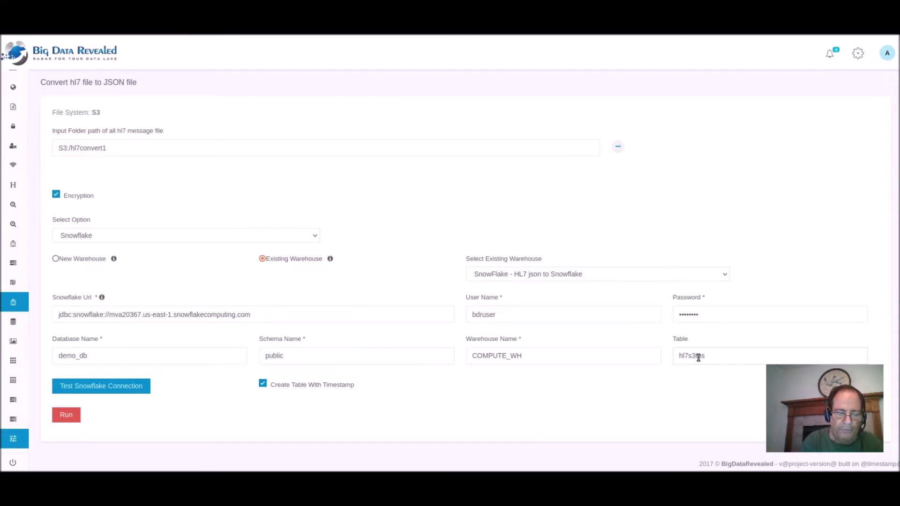
{"action": "type", "text": "now"}
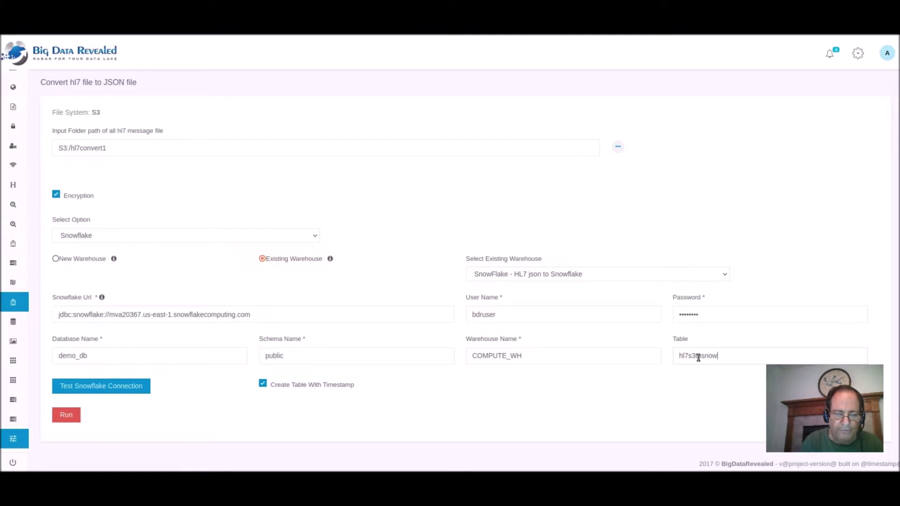
{"action": "type", "text": "flake5"}
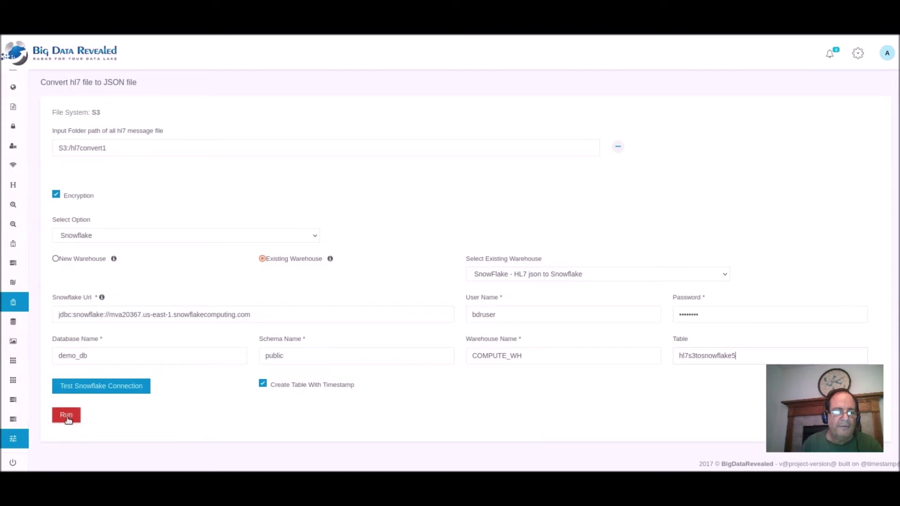
{"action": "left_click", "coordinate": [91, 387]}
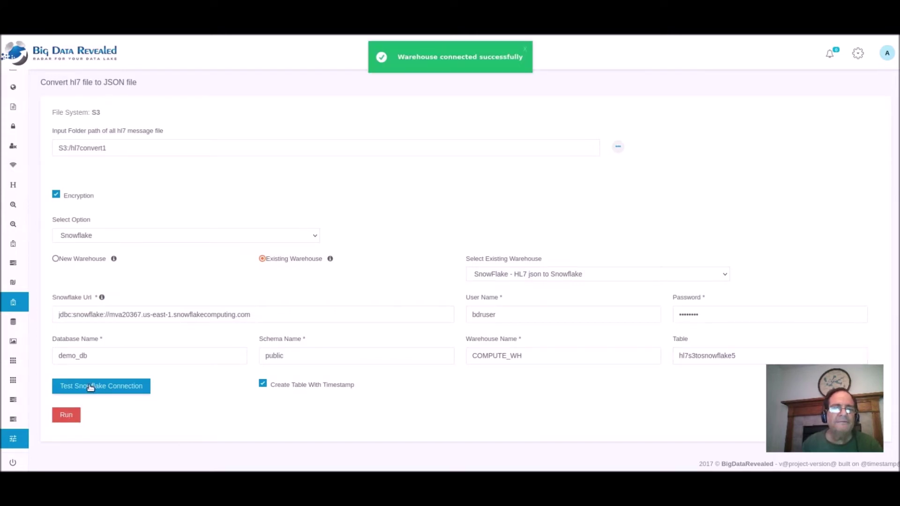
Launch the S3:/hl7convert1 job with the Default Job configuration, declining the save-login prompt.
{"action": "left_click", "coordinate": [70, 418]}
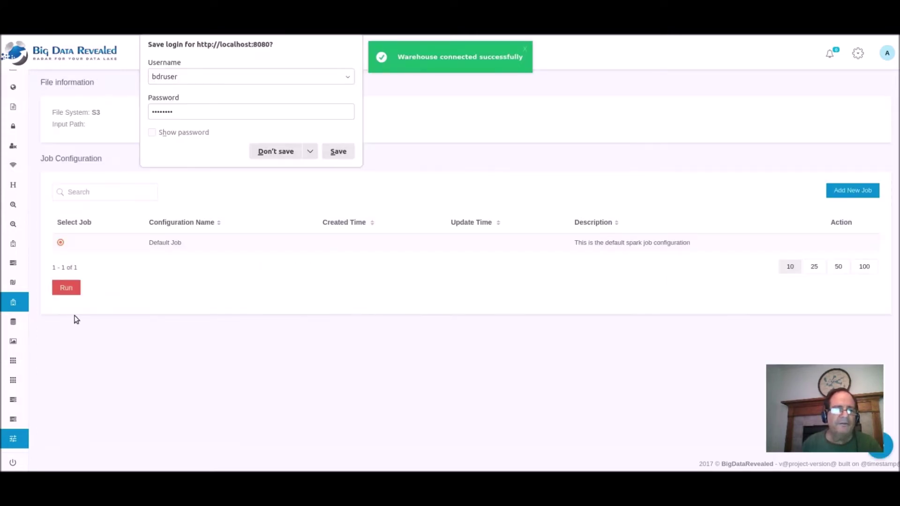
{"action": "left_click", "coordinate": [283, 153]}
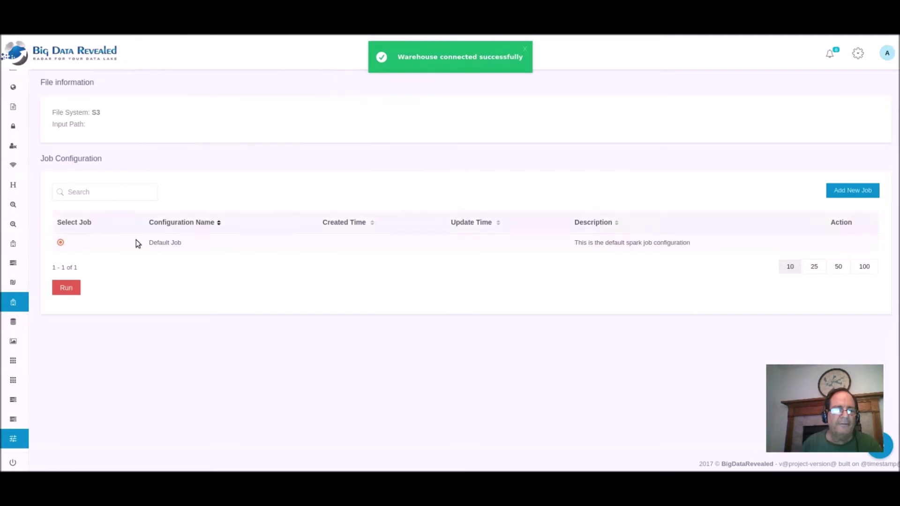
{"action": "left_click", "coordinate": [66, 287]}
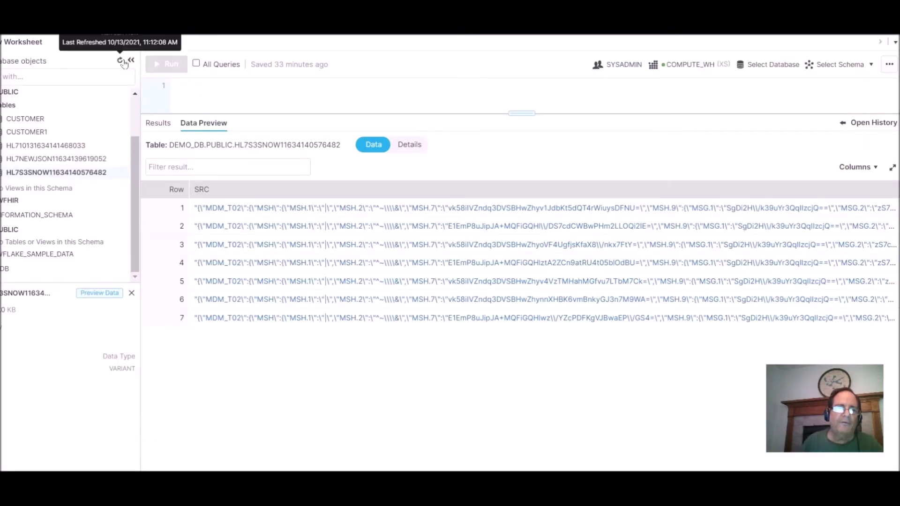
{"action": "left_click", "coordinate": [120, 60]}
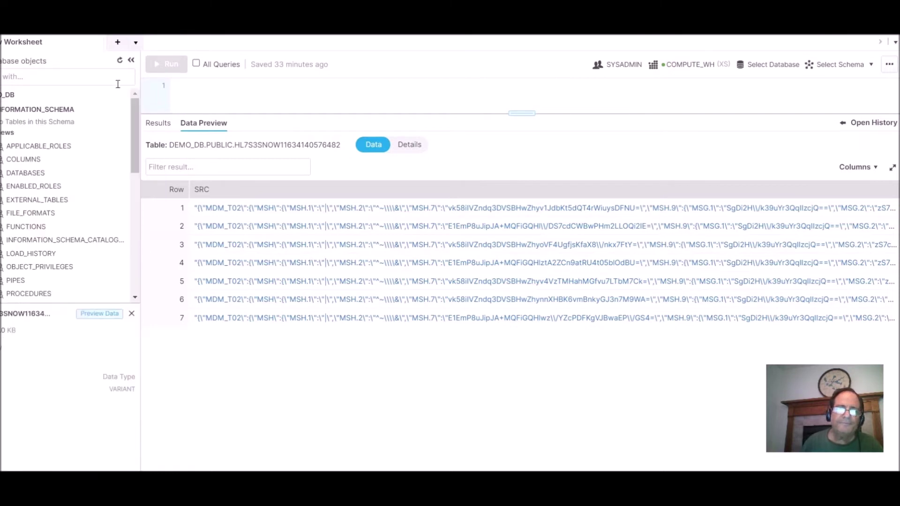
{"action": "scroll", "coordinate": [117, 84], "scroll_direction": "down", "scroll_amount": 2}
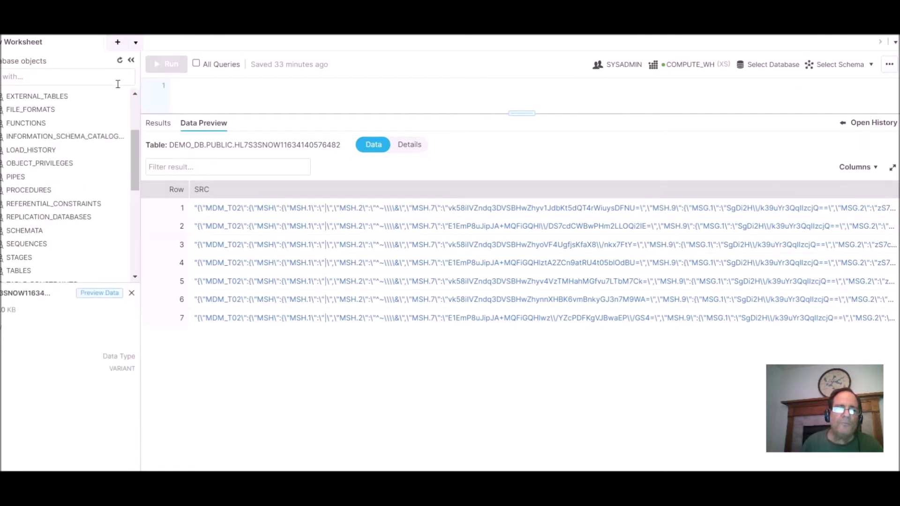
{"action": "left_click", "coordinate": [120, 60]}
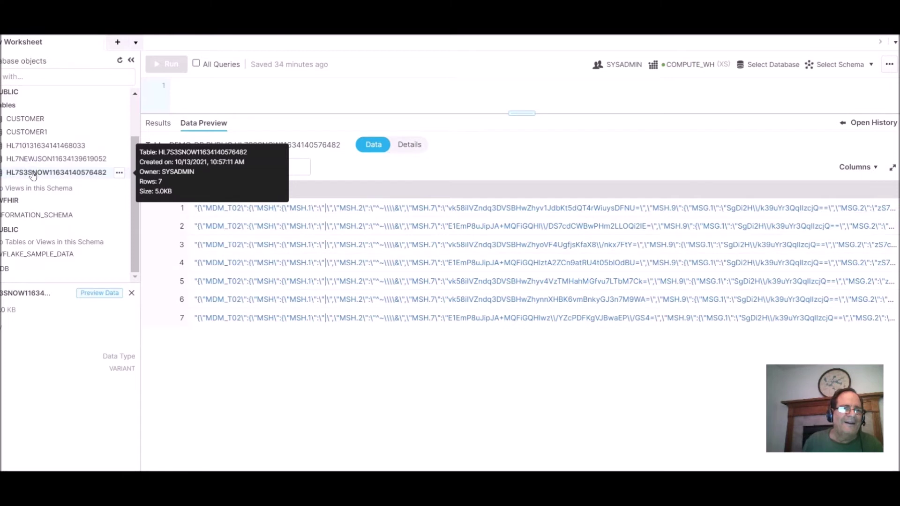
{"action": "right_click", "coordinate": [32, 174]}
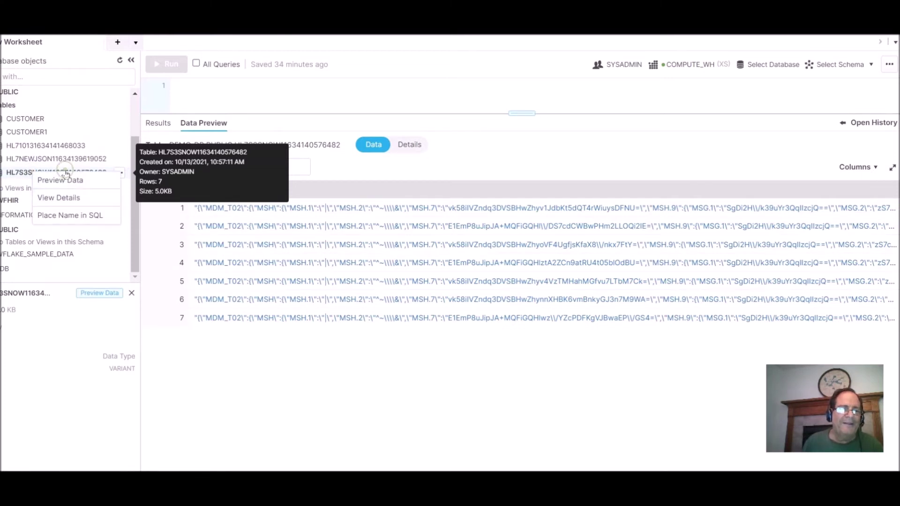
{"action": "left_click", "coordinate": [65, 180]}
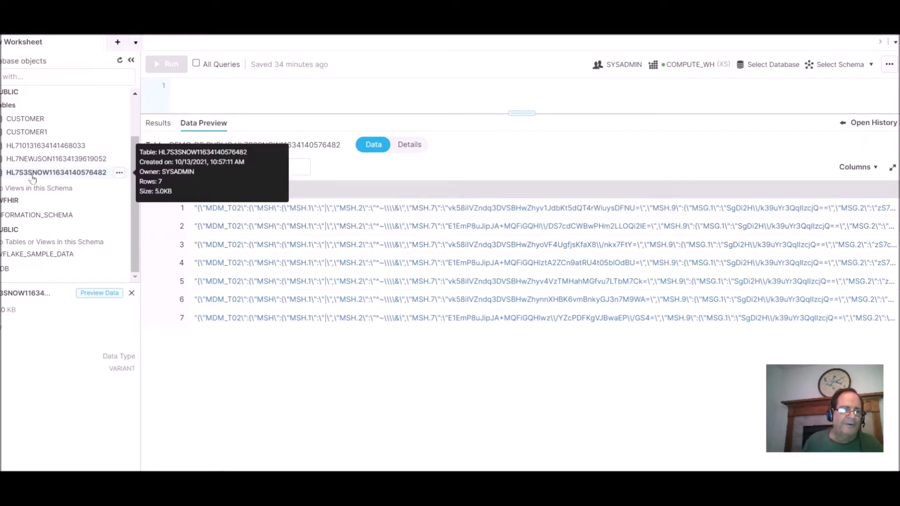
Refresh again, collapse INFORMATION_SCHEMA, and re-preview the HL7S3SNOW table's seven encrypted rows.
{"action": "left_click", "coordinate": [120, 60]}
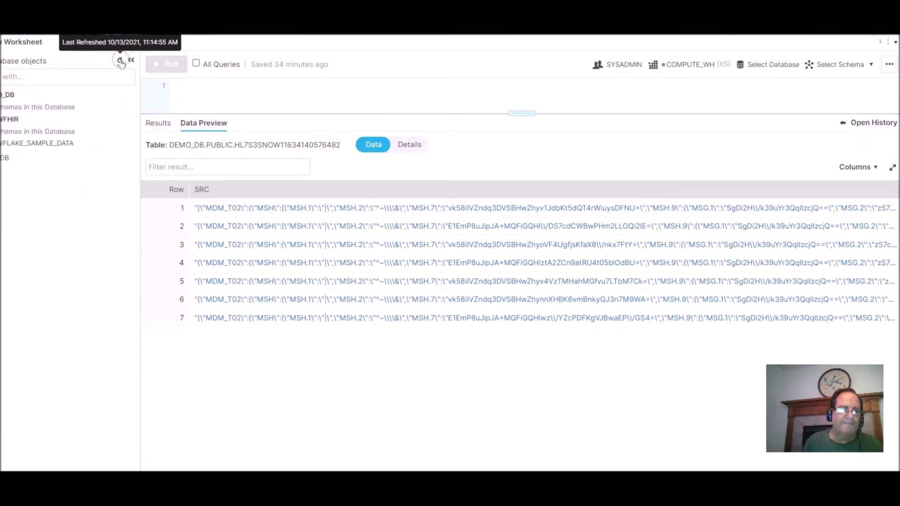
{"action": "scroll", "coordinate": [78, 92], "scroll_direction": "down", "scroll_amount": 3}
{"action": "scroll", "coordinate": [94, 149], "scroll_direction": "up", "scroll_amount": 4}
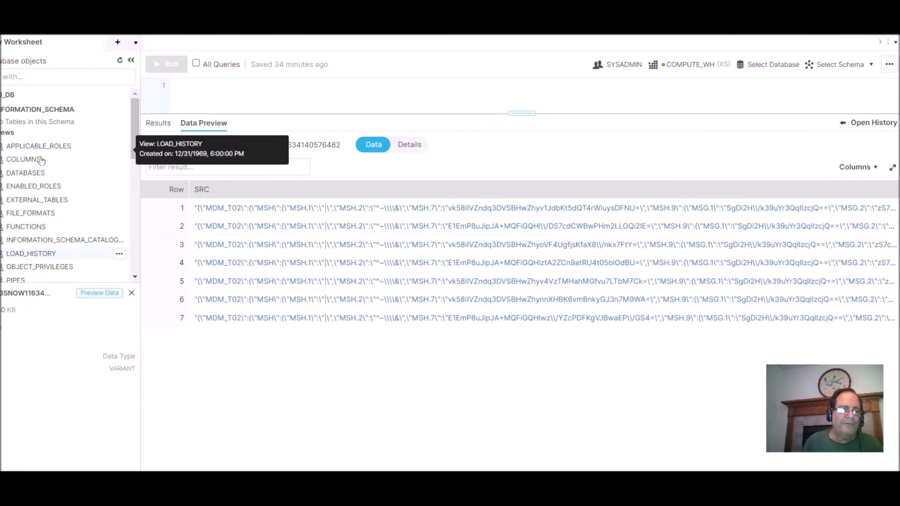
{"action": "left_click", "coordinate": [7, 133]}
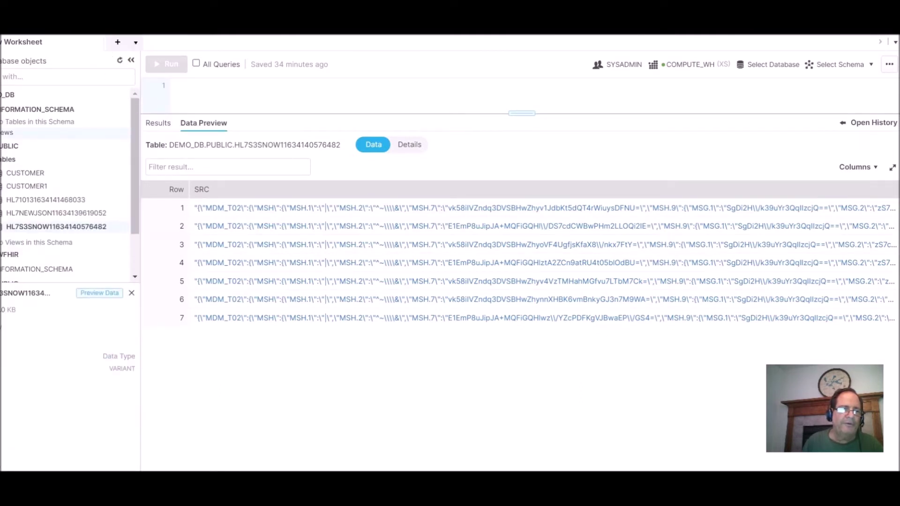
{"action": "scroll", "coordinate": [5, 154], "scroll_direction": "down", "scroll_amount": 2}
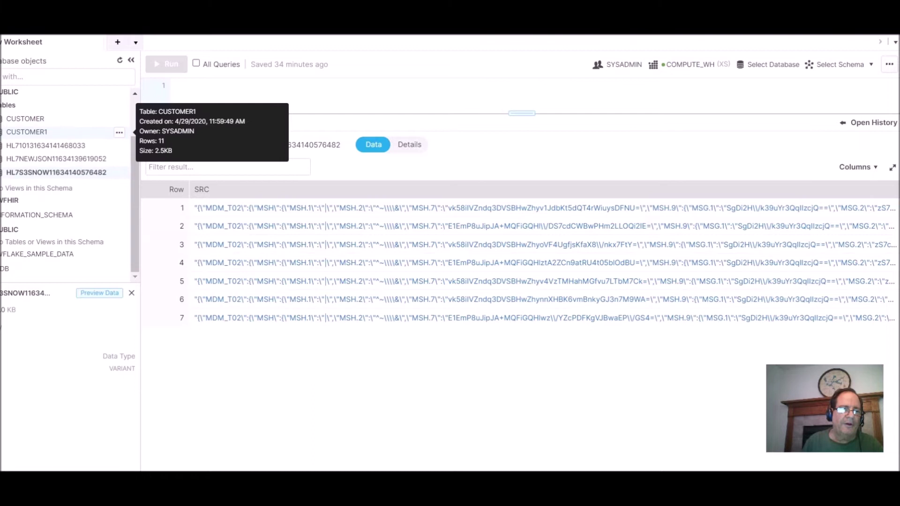
{"action": "right_click", "coordinate": [19, 170]}
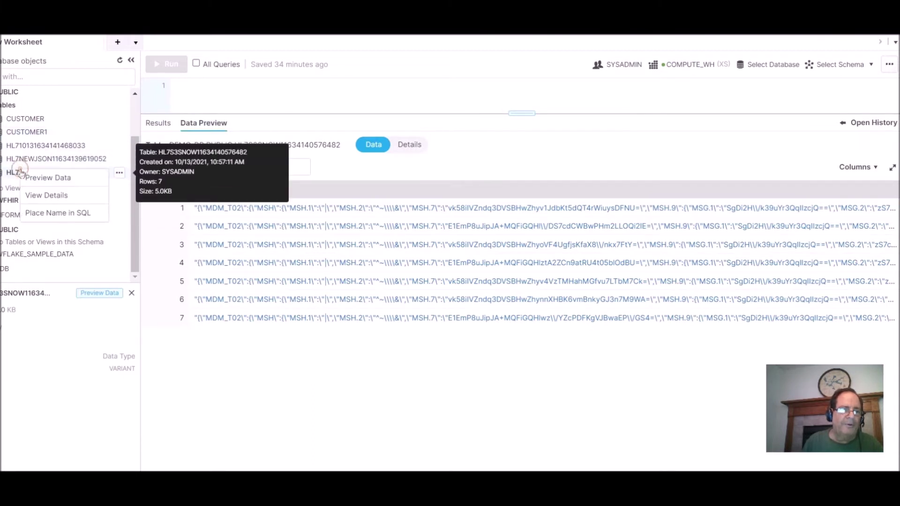
{"action": "left_click", "coordinate": [74, 195]}
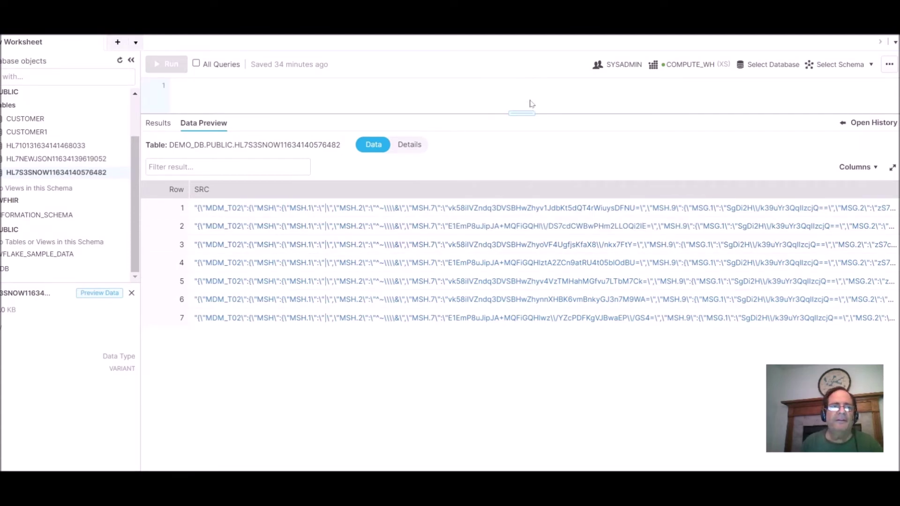
Switch to the VMware Big Data Revealed window and open the HL7 Convert To Json Run form.
{"action": "key", "text": "super+d"}
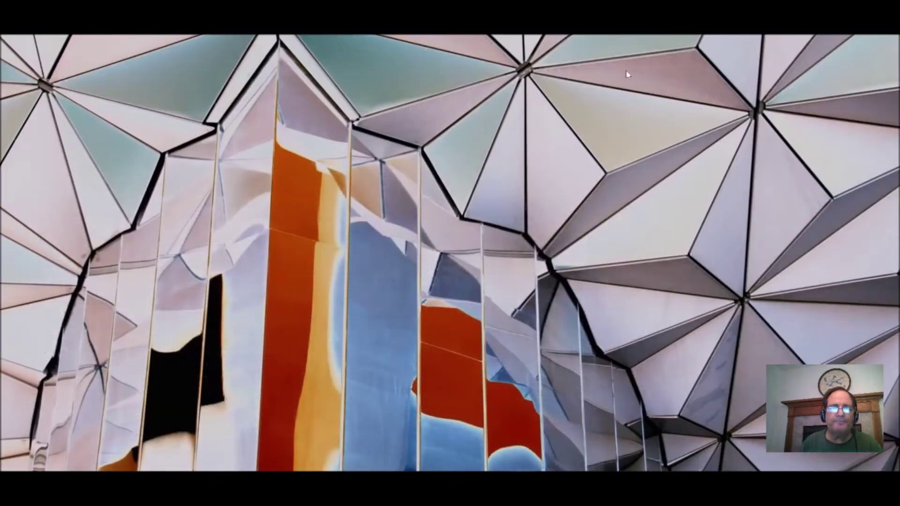
{"action": "key", "text": "alt+Tab"}
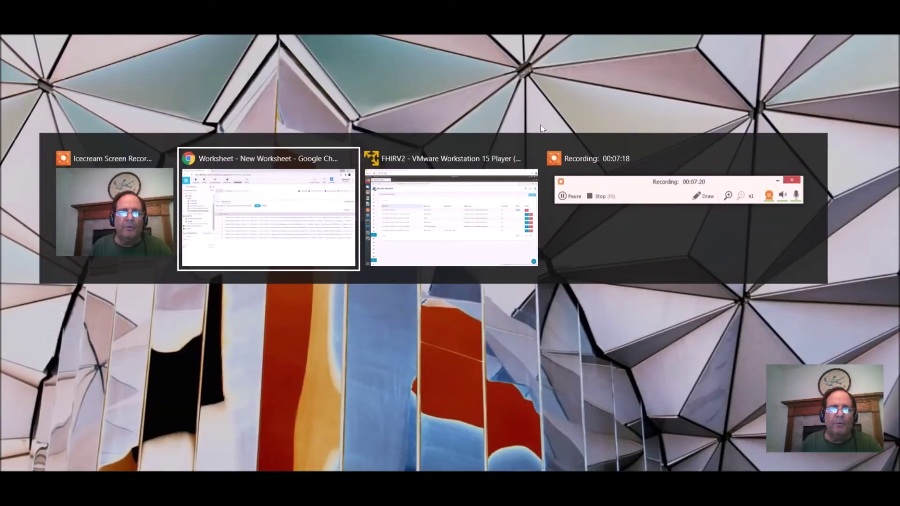
{"action": "key", "text": "alt+Tab"}
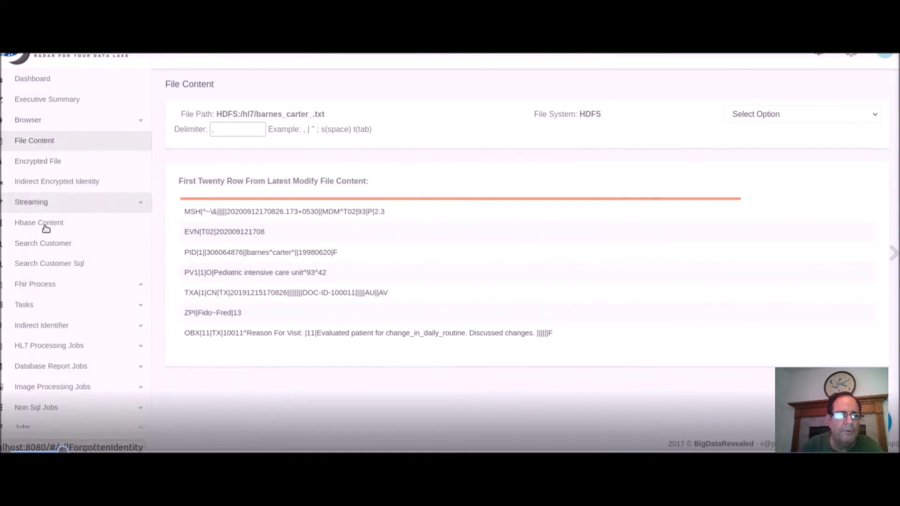
{"action": "scroll", "coordinate": [45, 229], "scroll_direction": "down", "scroll_amount": 3}
{"action": "left_click", "coordinate": [44, 182]}
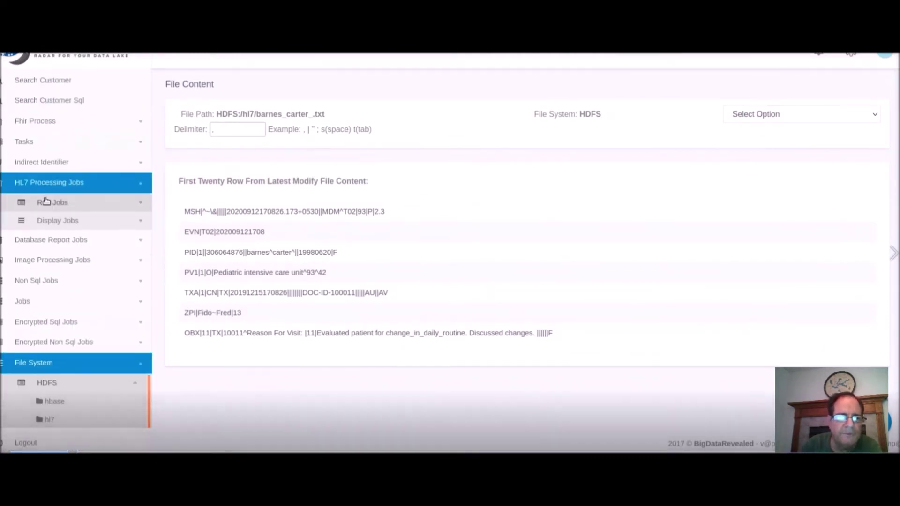
{"action": "left_click", "coordinate": [44, 203]}
{"action": "left_click", "coordinate": [61, 285]}
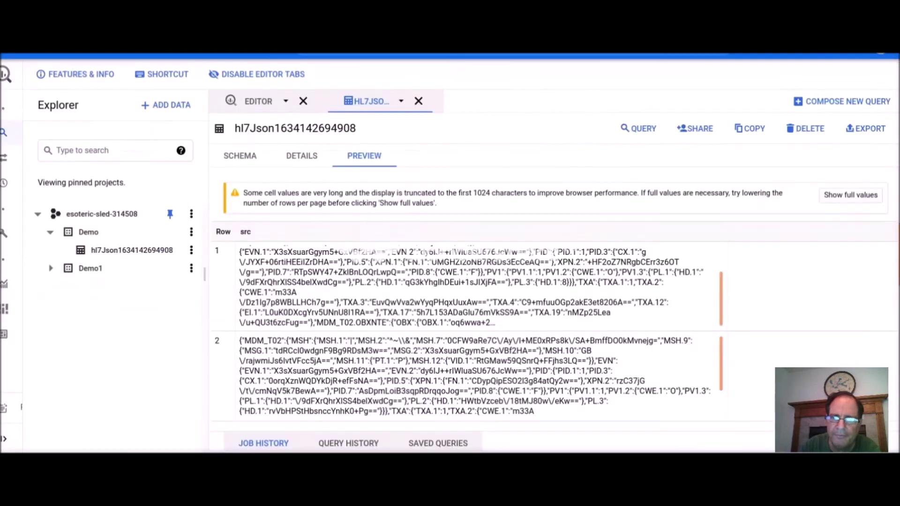
{"action": "left_click", "coordinate": [50, 232]}
{"action": "left_click", "coordinate": [50, 232]}
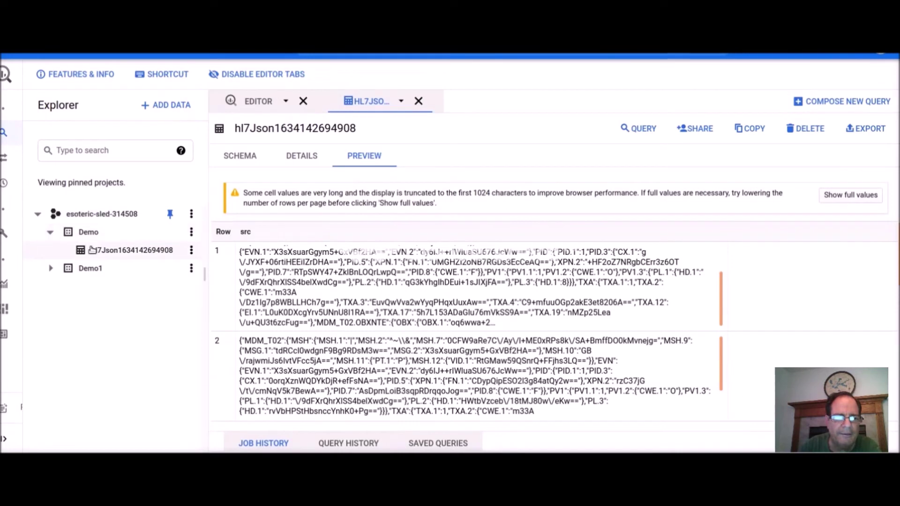
{"action": "left_click", "coordinate": [418, 100]}
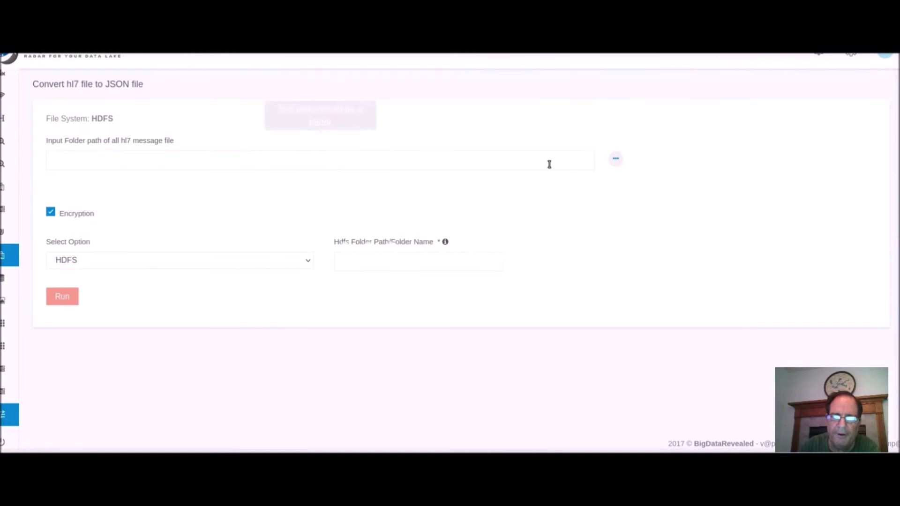
Choose HDFS:/hl7 in the HDFS Browser as the conversion's input folder.
{"action": "left_click", "coordinate": [617, 161]}
{"action": "left_click", "coordinate": [572, 181]}
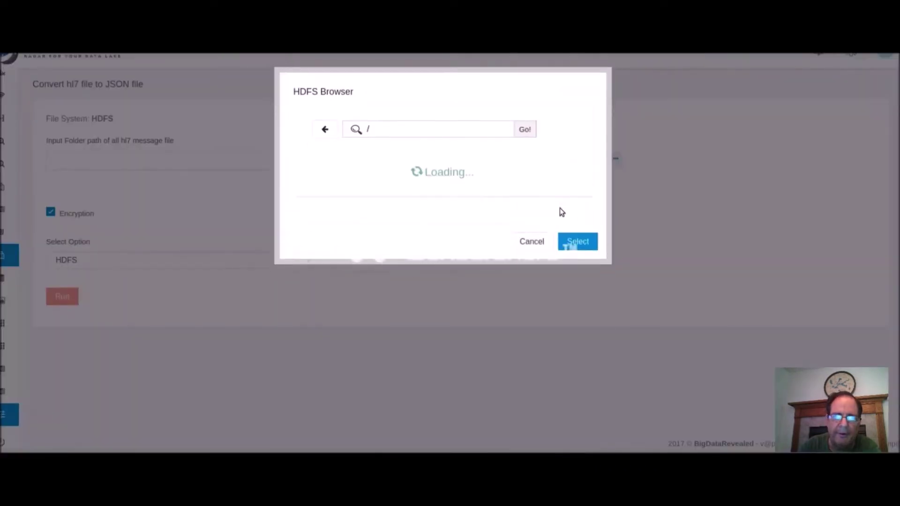
{"action": "scroll", "coordinate": [311, 267], "scroll_direction": "down", "scroll_amount": 3}
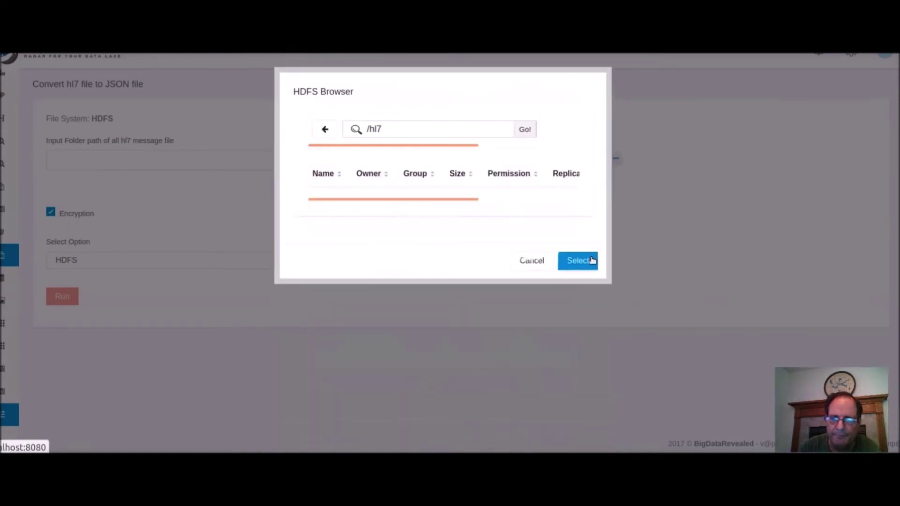
{"action": "left_click", "coordinate": [582, 261]}
Send the converted JSON to BigQuery using the existing saved BigQuery connection.
{"action": "left_click", "coordinate": [226, 265]}
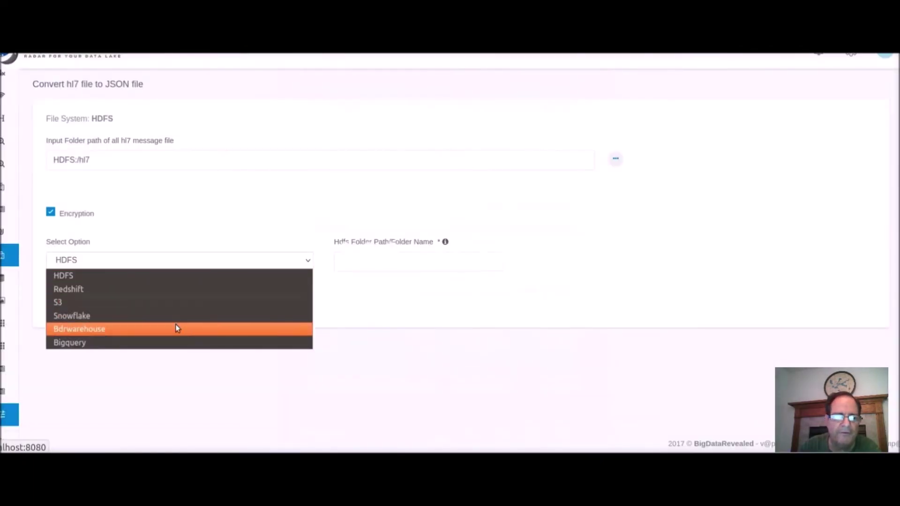
{"action": "left_click", "coordinate": [169, 342]}
{"action": "scroll", "coordinate": [227, 243], "scroll_direction": "down", "scroll_amount": 2}
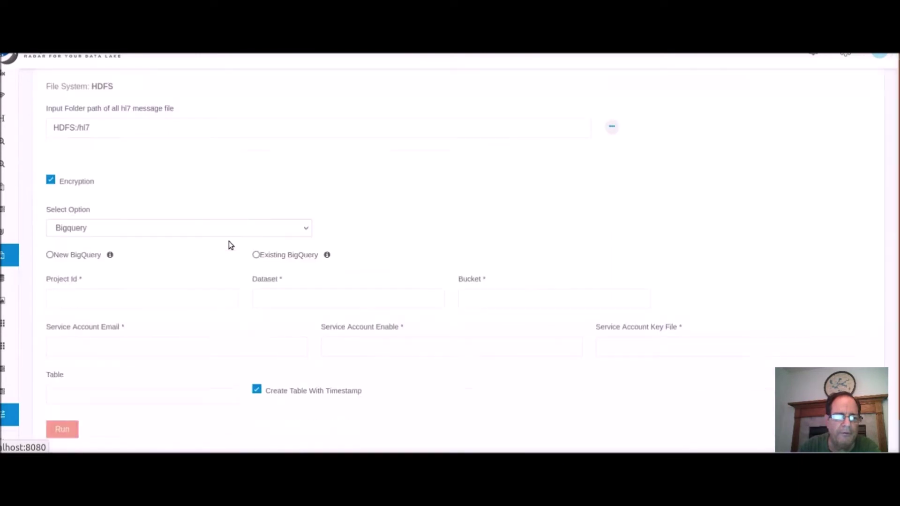
{"action": "left_click", "coordinate": [255, 221]}
{"action": "left_click", "coordinate": [491, 218]}
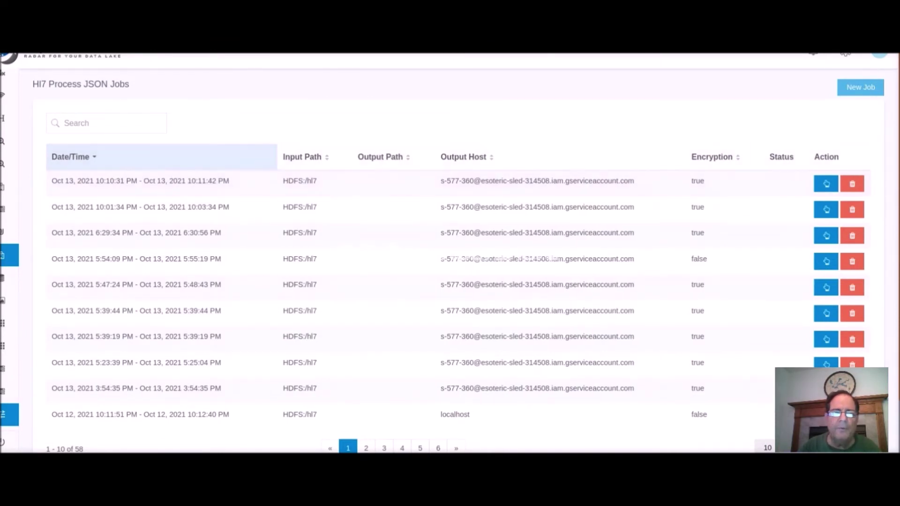
{"action": "key", "text": "ctrl+Tab"}
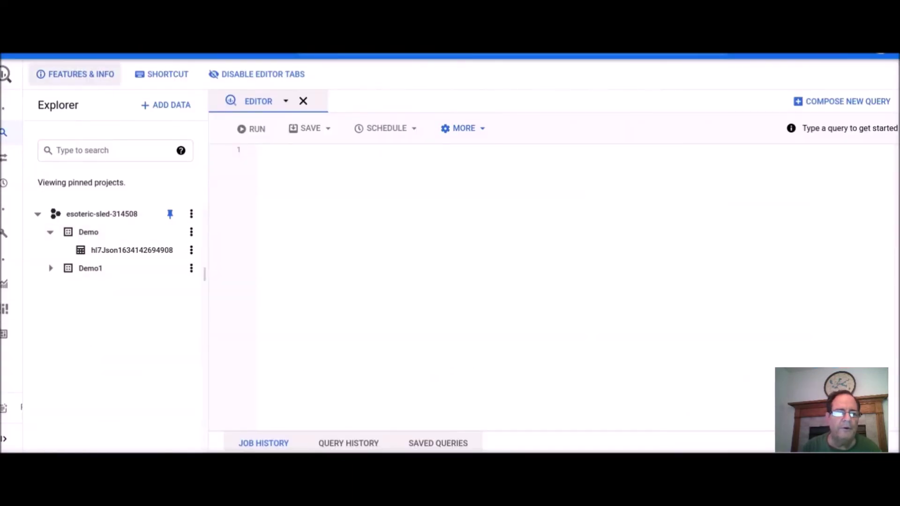
{"action": "left_click", "coordinate": [130, 141]}
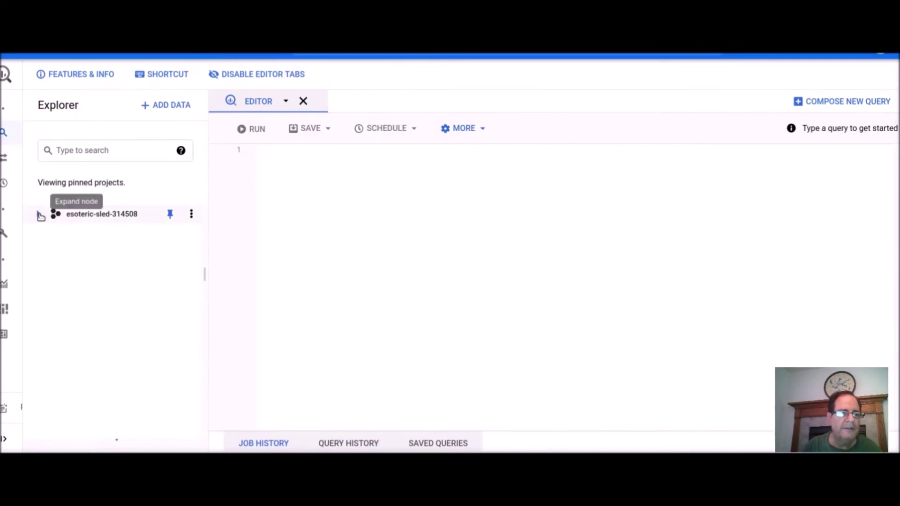
{"action": "left_click", "coordinate": [38, 214]}
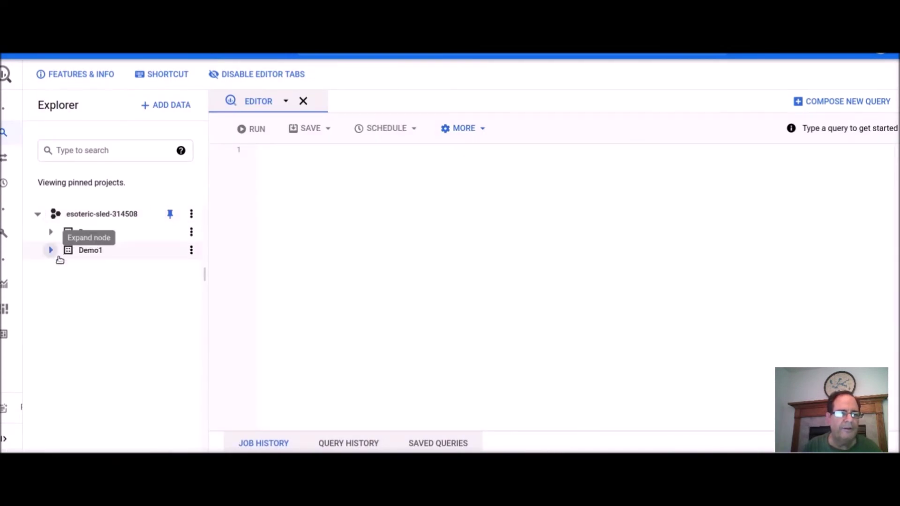
{"action": "left_click", "coordinate": [49, 233]}
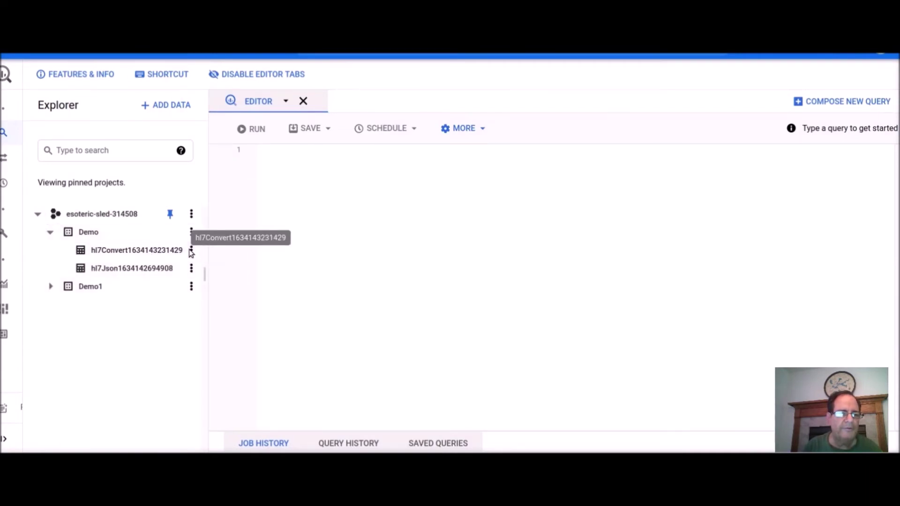
{"action": "left_click", "coordinate": [165, 251]}
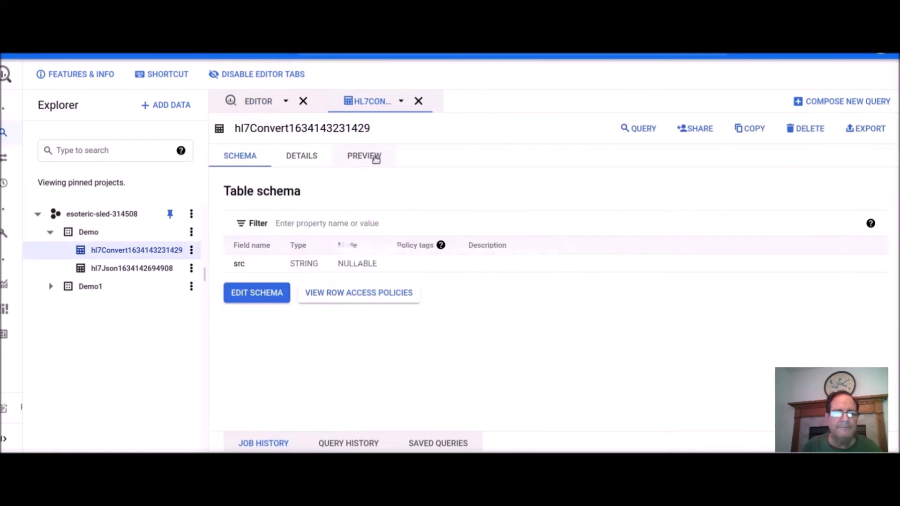
Preview the table's rows and inspect the encrypted JSON in the src column.
{"action": "left_click", "coordinate": [375, 157]}
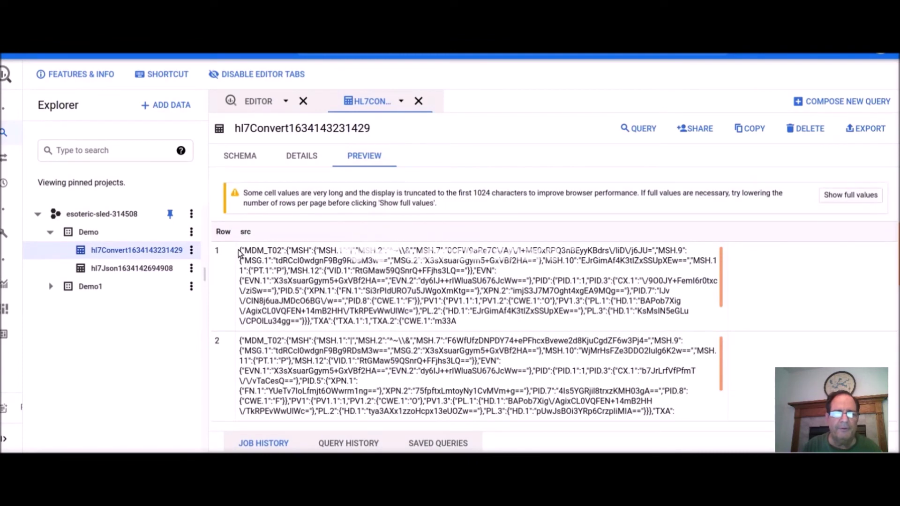
{"action": "left_click_drag", "start_coordinate": [241, 251], "coordinate": [492, 323]}
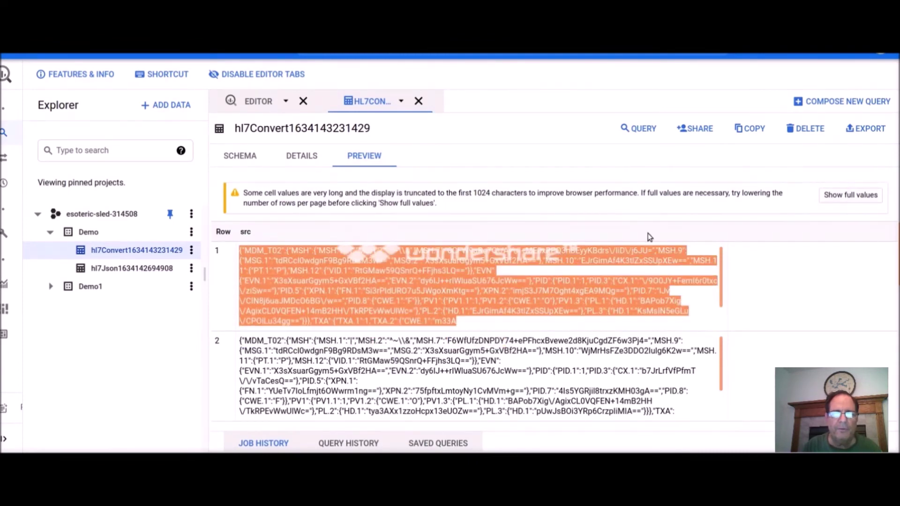
{"action": "left_click", "coordinate": [648, 279]}
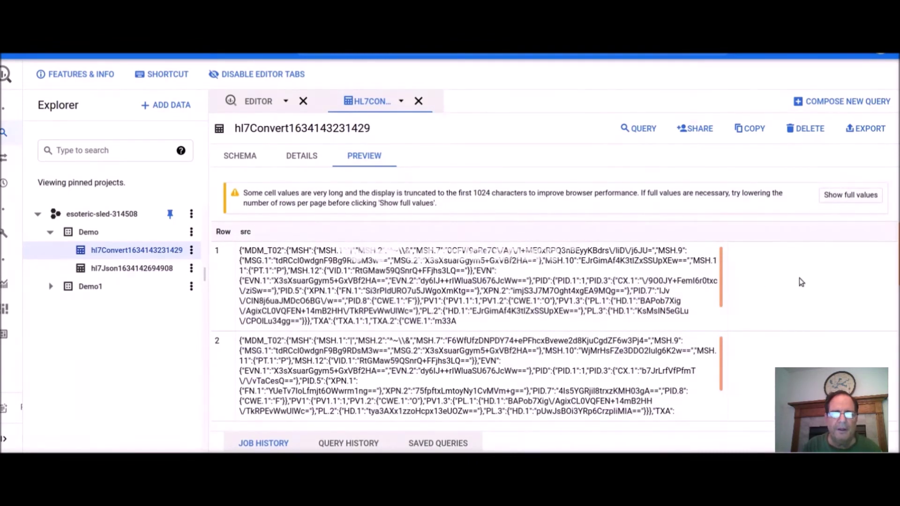
{"action": "scroll", "coordinate": [800, 281], "scroll_direction": "down", "scroll_amount": 8}
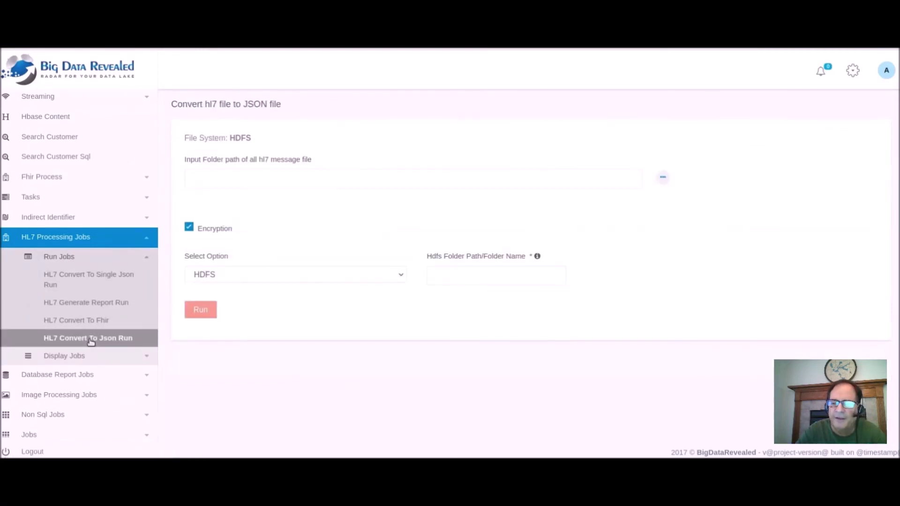
Select the hl7 folder from page 2 of the HDFS Browser as the input folder.
{"action": "left_click", "coordinate": [619, 178]}
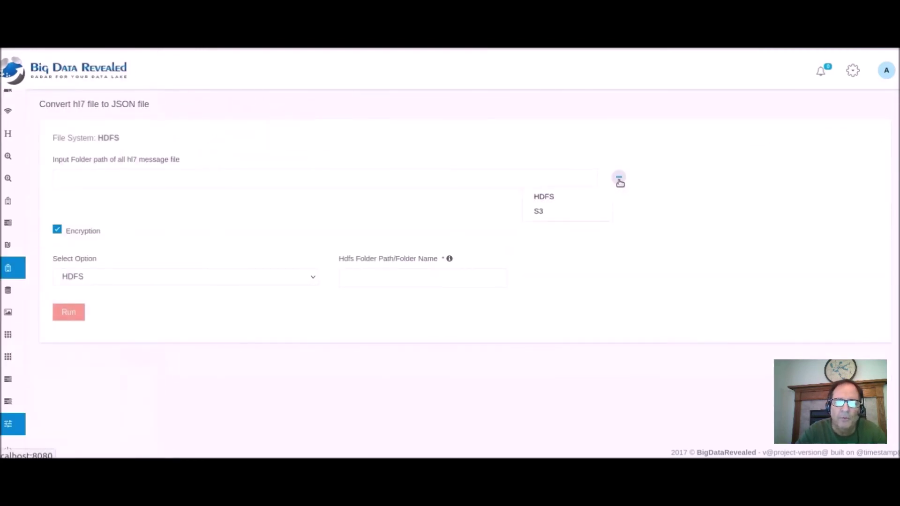
{"action": "left_click", "coordinate": [600, 195]}
{"action": "scroll", "coordinate": [406, 268], "scroll_direction": "down", "scroll_amount": 4}
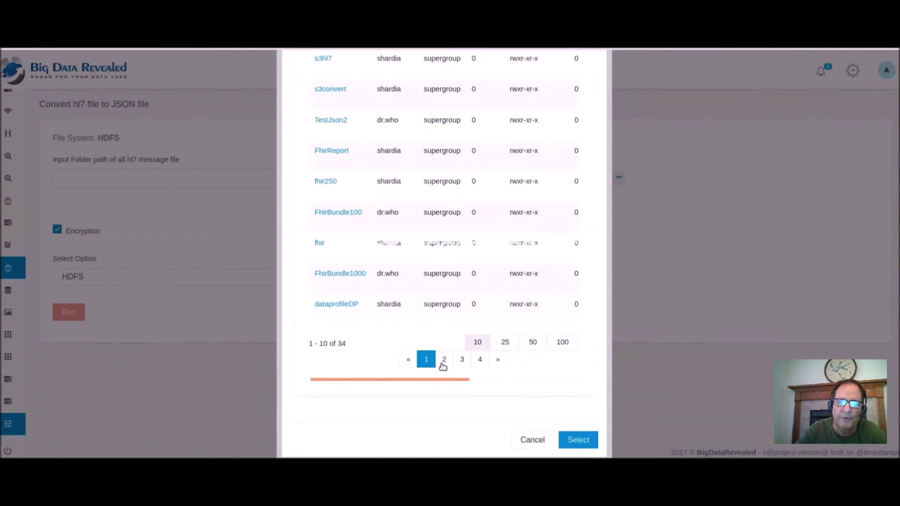
{"action": "left_click", "coordinate": [441, 357]}
{"action": "scroll", "coordinate": [373, 246], "scroll_direction": "up", "scroll_amount": 2}
{"action": "left_click", "coordinate": [319, 174]}
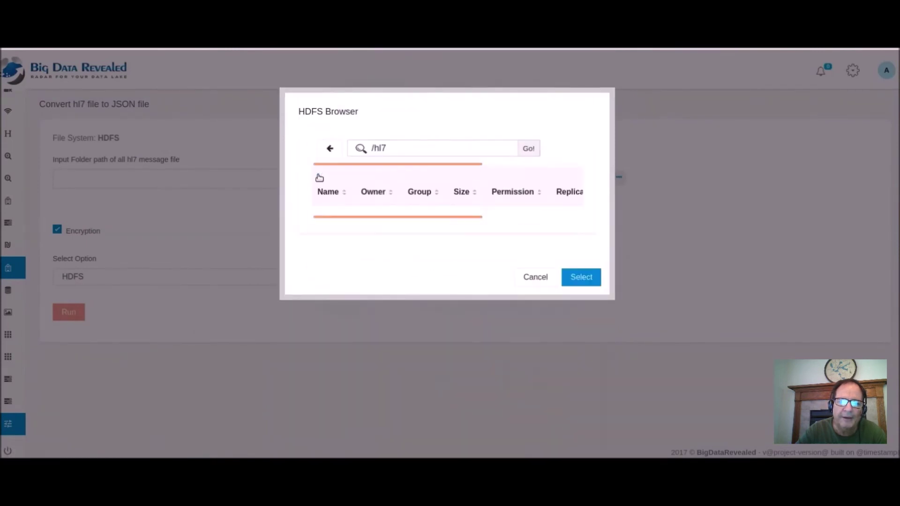
{"action": "left_click", "coordinate": [593, 279]}
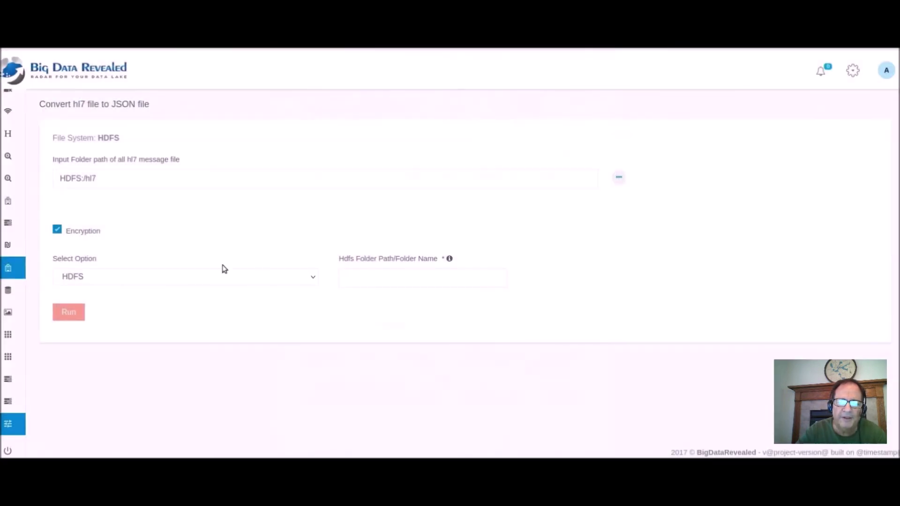
{"action": "left_click", "coordinate": [163, 277]}
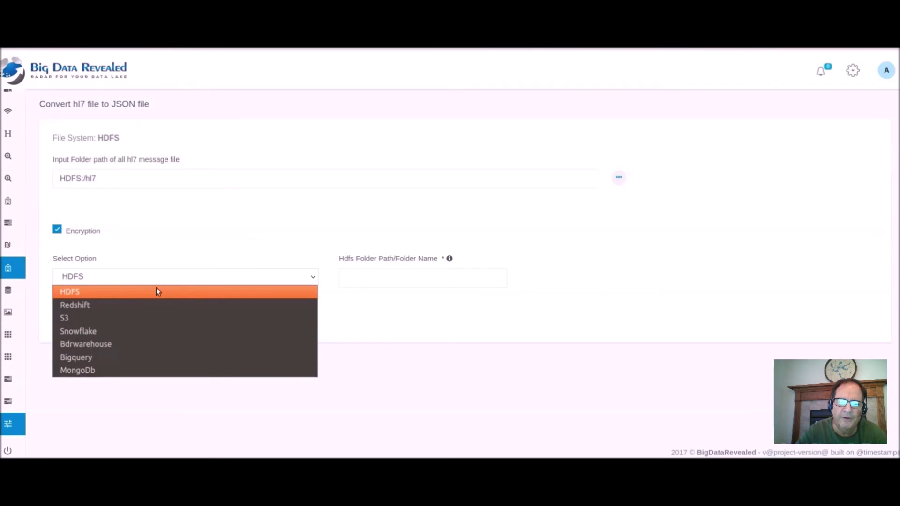
Target MongoDb through the first saved Mongo database connection.
{"action": "left_click", "coordinate": [124, 370]}
{"action": "scroll", "coordinate": [310, 342], "scroll_direction": "down", "scroll_amount": 3}
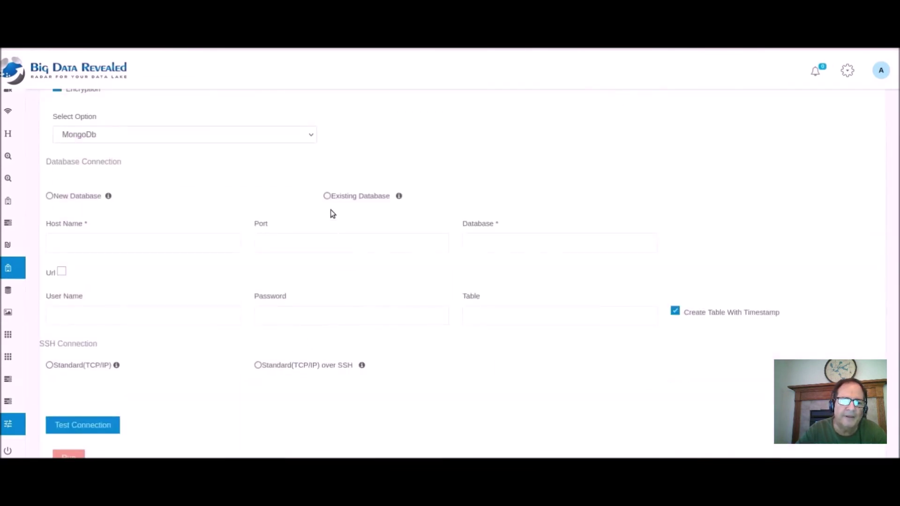
{"action": "left_click", "coordinate": [327, 197]}
{"action": "left_click", "coordinate": [237, 244]}
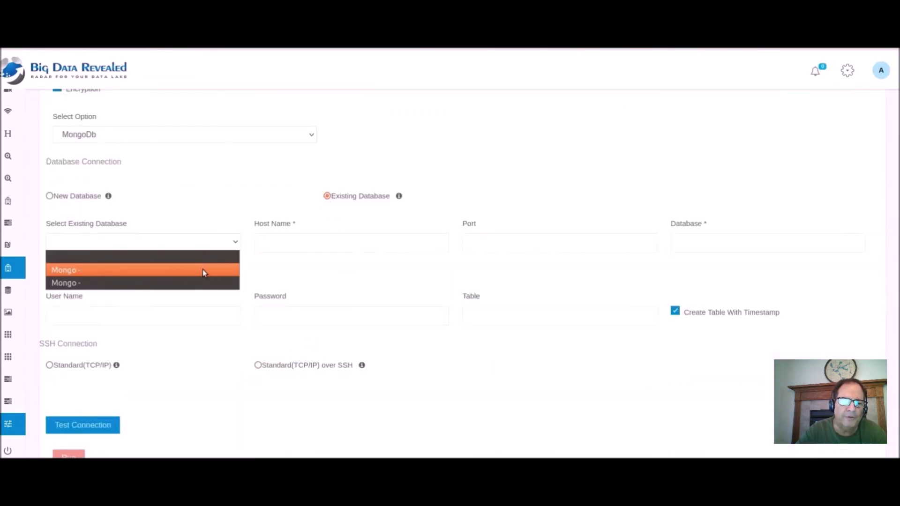
{"action": "left_click", "coordinate": [204, 271]}
Turn off timestamped table names, set the table to hl7Json, and run the job.
{"action": "scroll", "coordinate": [235, 283], "scroll_direction": "down", "scroll_amount": 1}
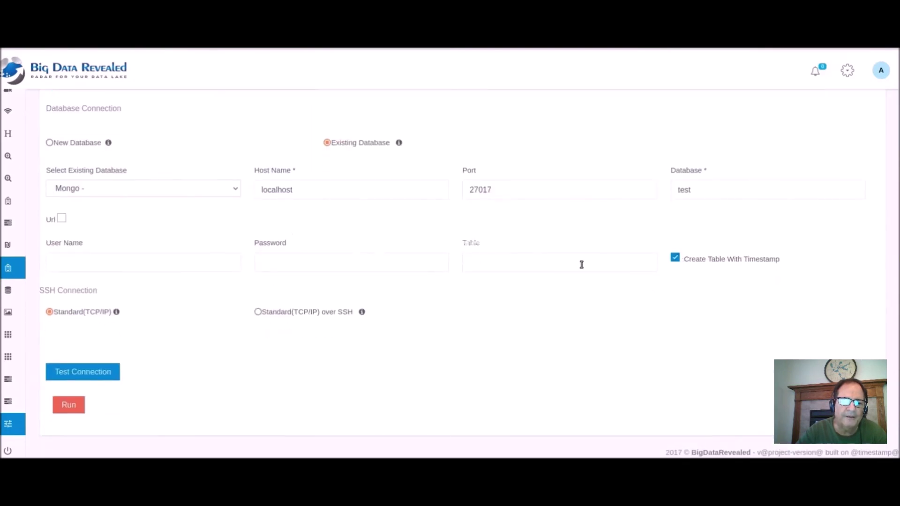
{"action": "left_click", "coordinate": [672, 260]}
{"action": "left_click", "coordinate": [594, 268]}
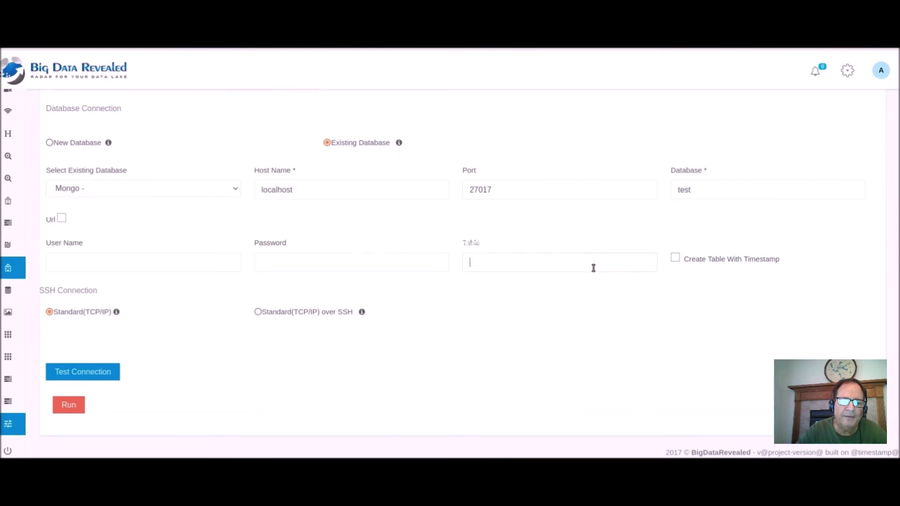
{"action": "type", "text": "hl7"}
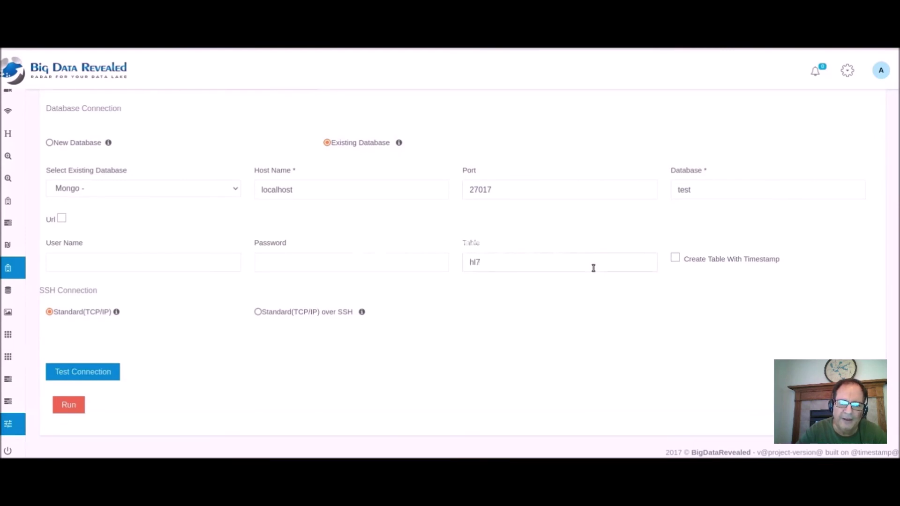
{"action": "type", "text": "Co"}
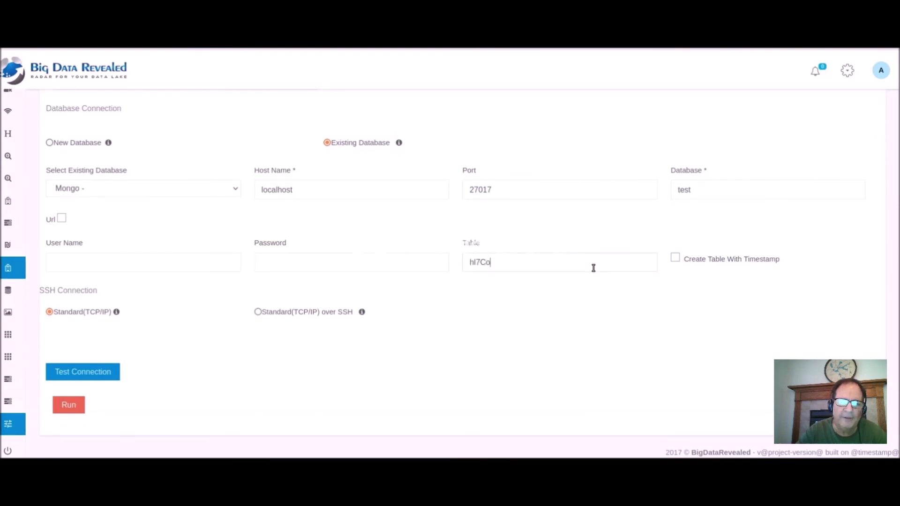
{"action": "key", "text": "BackSpace"}
{"action": "key", "text": "BackSpace"}
{"action": "type", "text": "Json"}
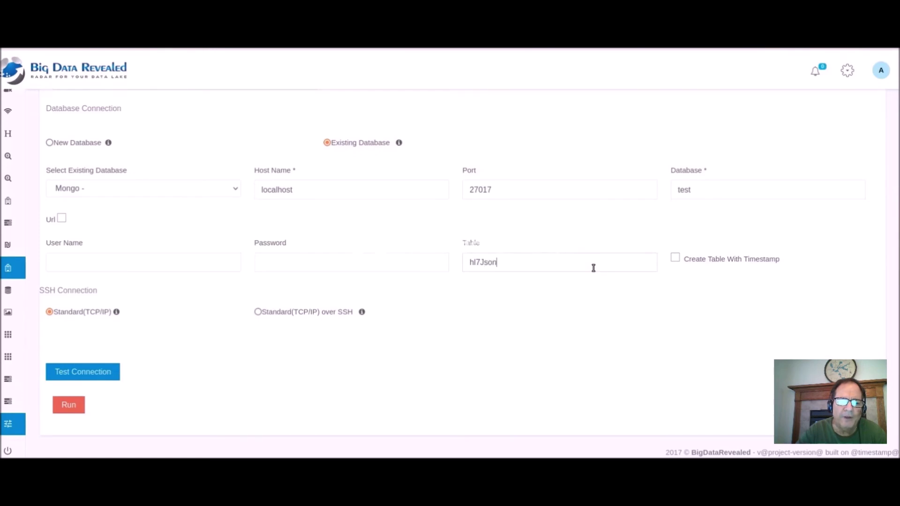
{"action": "left_click", "coordinate": [68, 405]}
{"action": "left_click", "coordinate": [73, 342]}
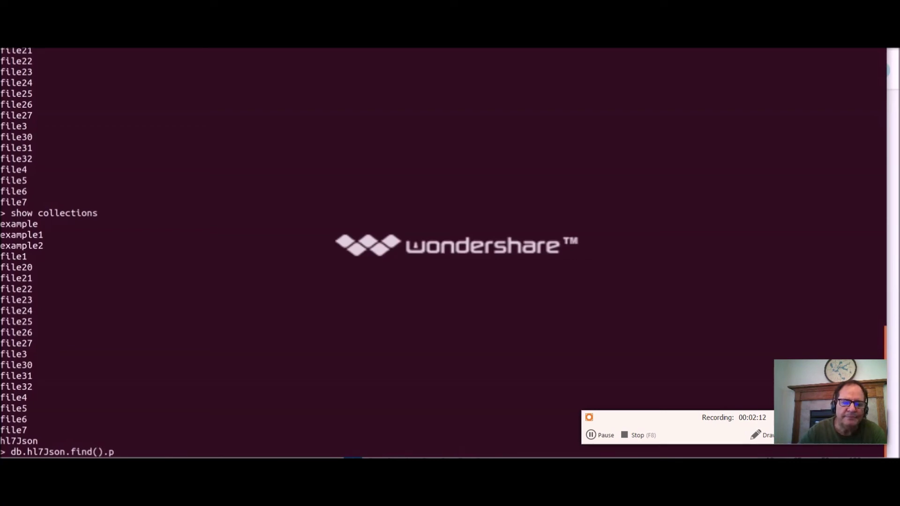
Step through the shell history, clear the line, and enter db.hl7Json.find().
{"action": "mouse_move", "coordinate": [636, 350]}
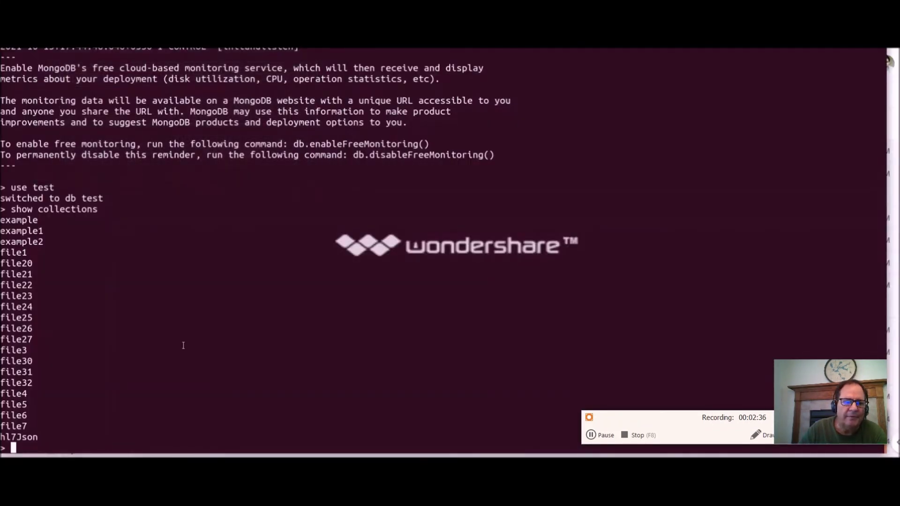
{"action": "key", "text": "Up"}
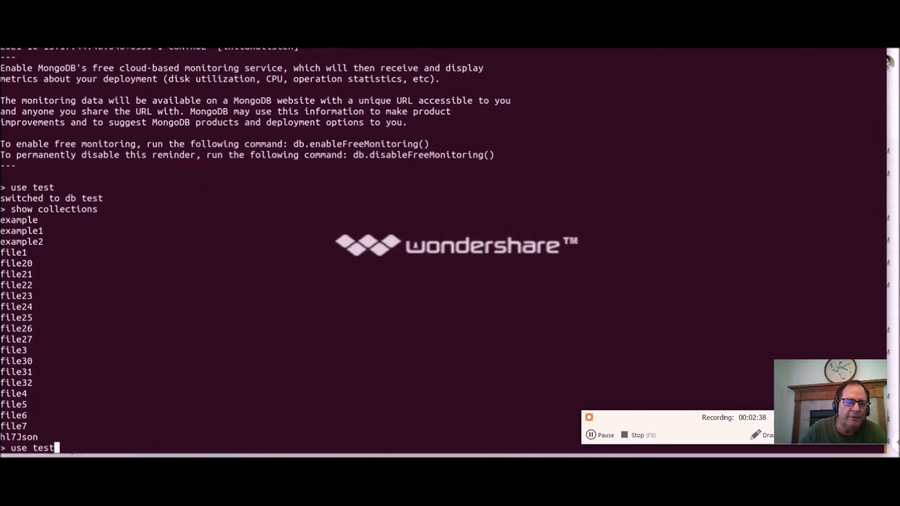
{"action": "key", "text": "Down"}
{"action": "key", "text": "Up"}
{"action": "key", "text": "Up"}
{"action": "key", "text": "Down"}
{"action": "key", "text": "Down"}
{"action": "key", "text": "Up"}
{"action": "key", "text": "Up"}
{"action": "key", "text": "Down"}
{"action": "key", "text": "Down"}
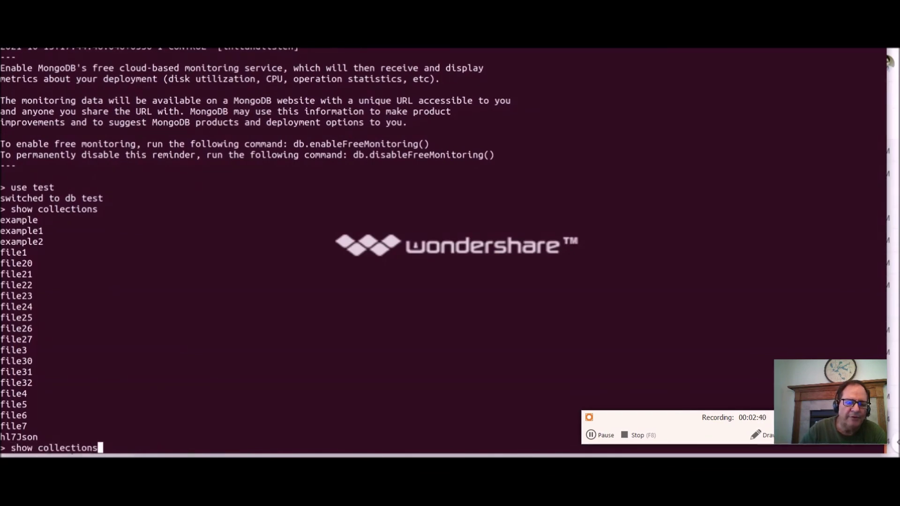
{"action": "key", "text": "Down"}
{"action": "type", "text": "db."}
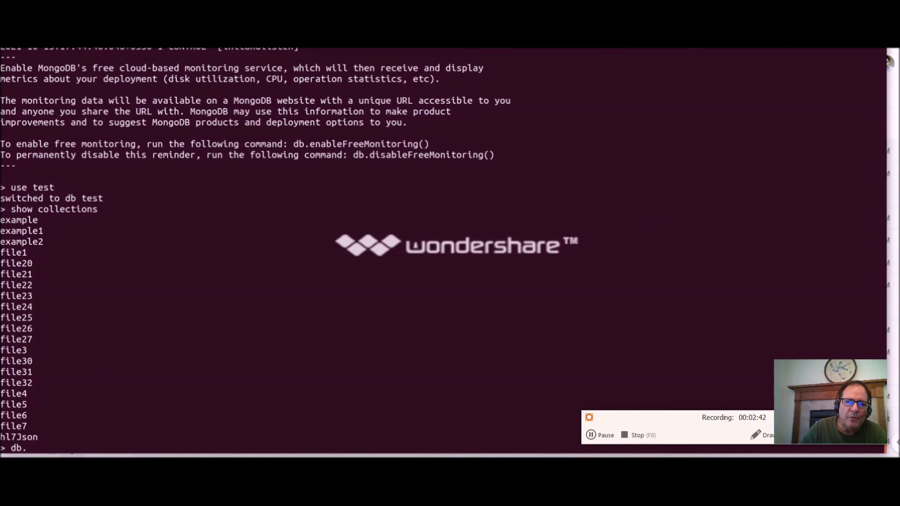
{"action": "type", "text": "hl7"}
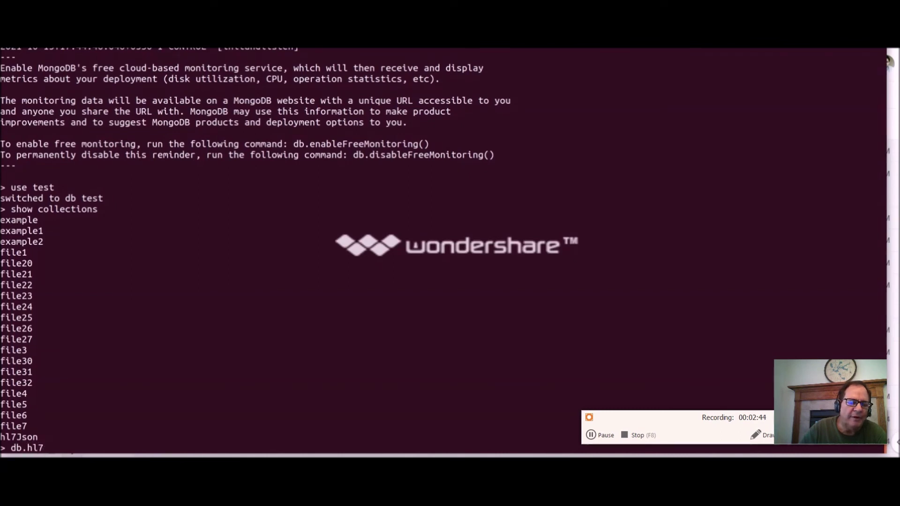
{"action": "type", "text": "Json"}
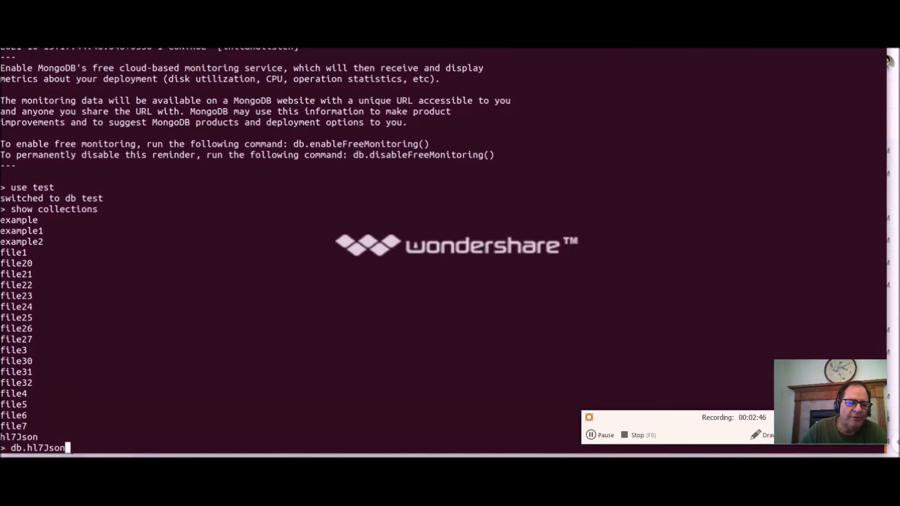
{"action": "type", "text": ".f"}
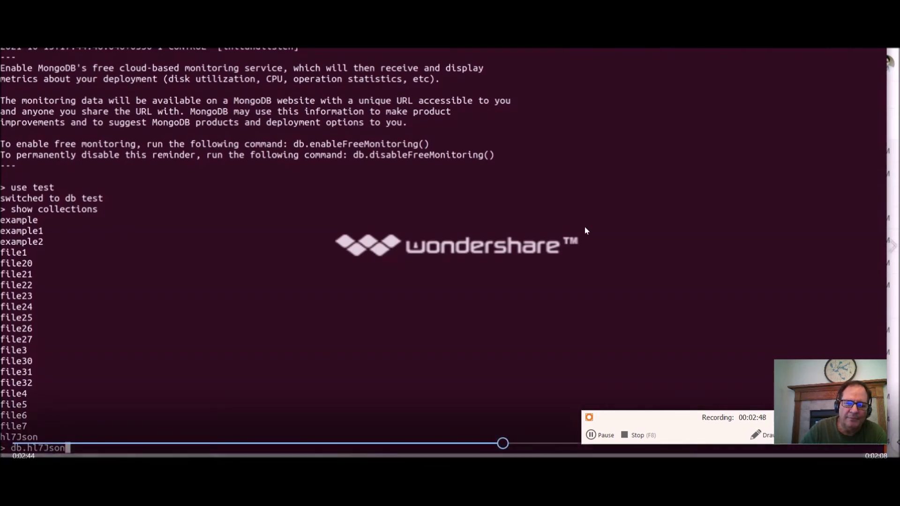
{"action": "type", "text": "ind()"}
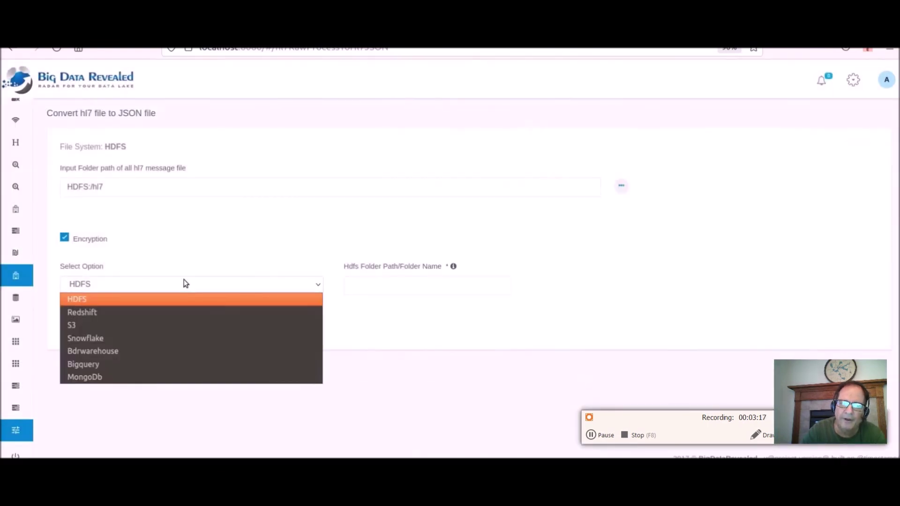
Send the output to Bdrwarehouse using the existing 'BdrWarehouse - Postgres' warehouse.
{"action": "left_click", "coordinate": [184, 283]}
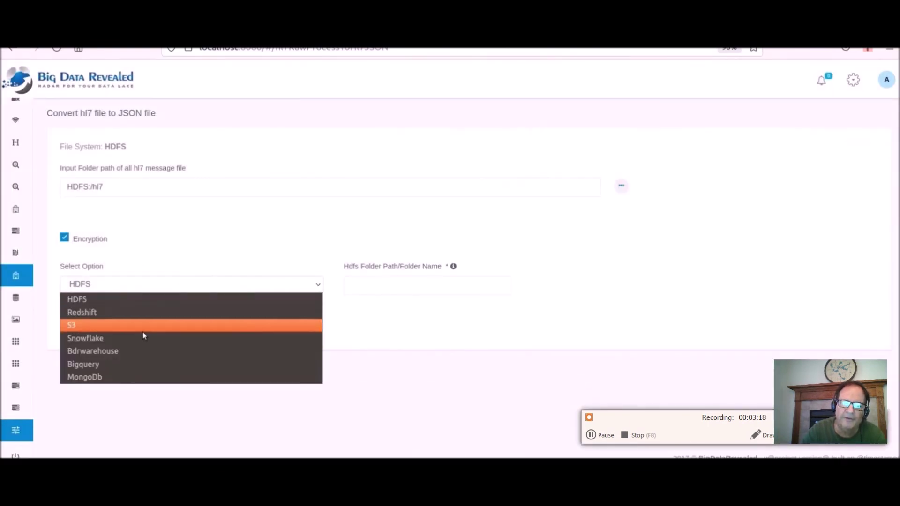
{"action": "left_click", "coordinate": [141, 350]}
{"action": "scroll", "coordinate": [248, 293], "scroll_direction": "down", "scroll_amount": 1}
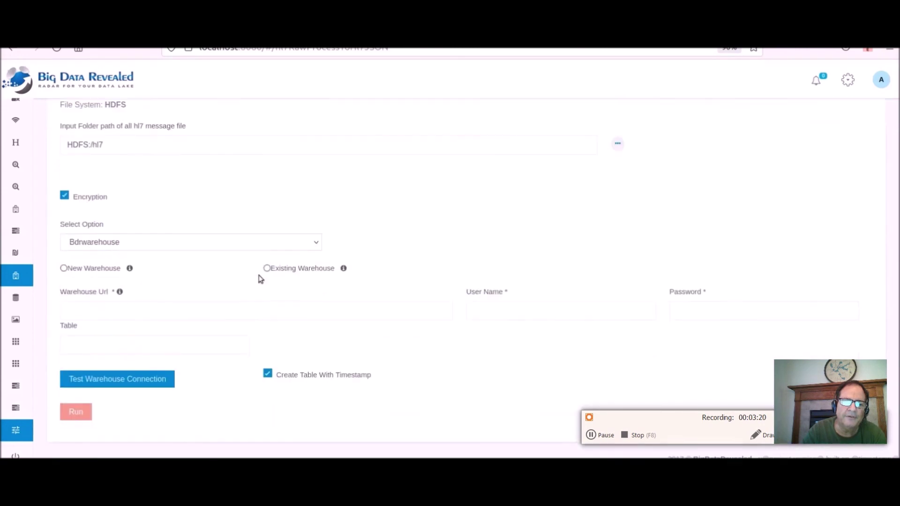
{"action": "left_click", "coordinate": [267, 268]}
{"action": "left_click", "coordinate": [500, 287]}
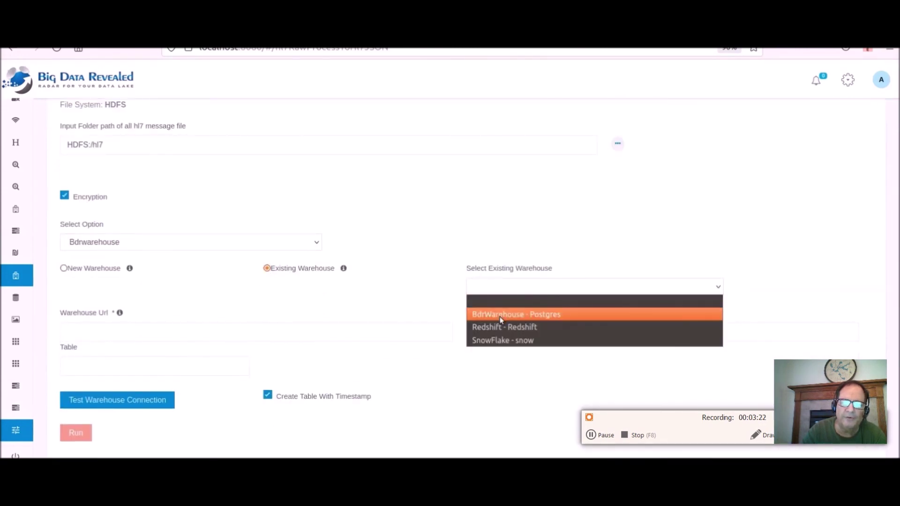
{"action": "left_click", "coordinate": [502, 321]}
Set the table to hl7Convert with timestamped naming kept on, and submit.
{"action": "scroll", "coordinate": [431, 300], "scroll_direction": "down", "scroll_amount": 1}
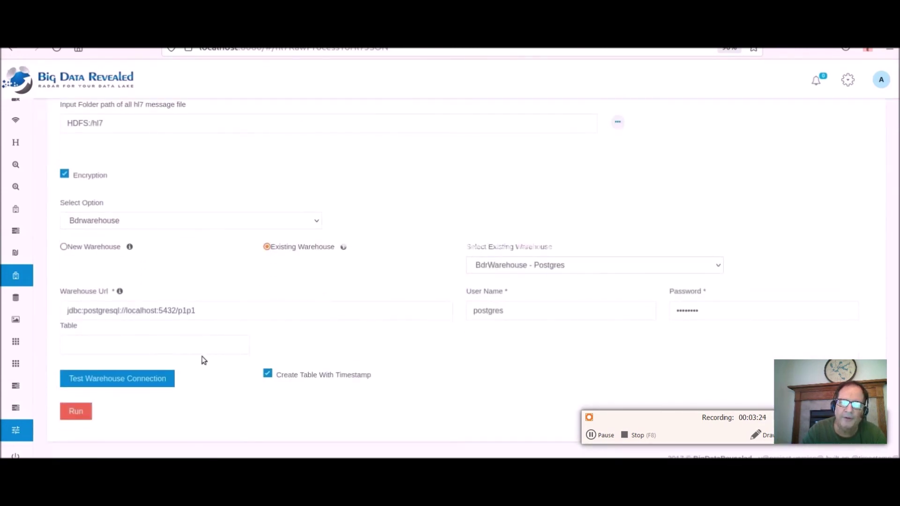
{"action": "left_click", "coordinate": [170, 347]}
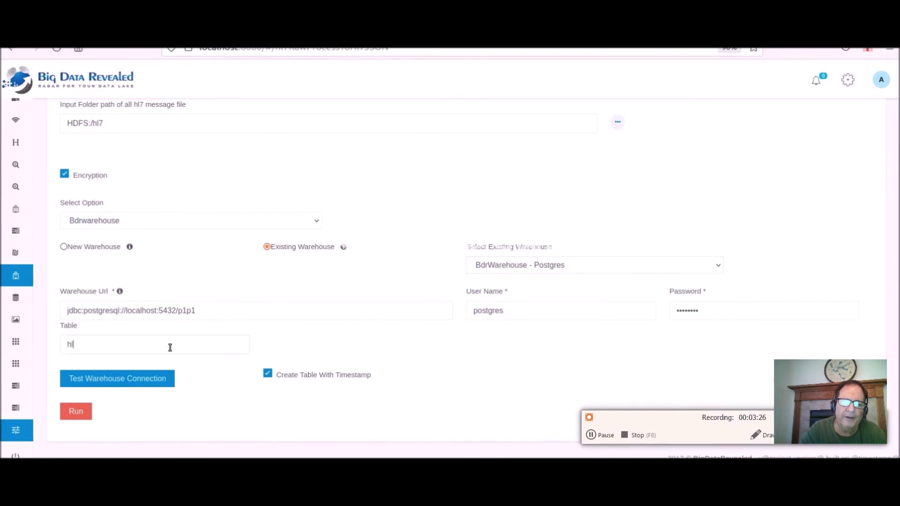
{"action": "type", "text": "hl7Convert"}
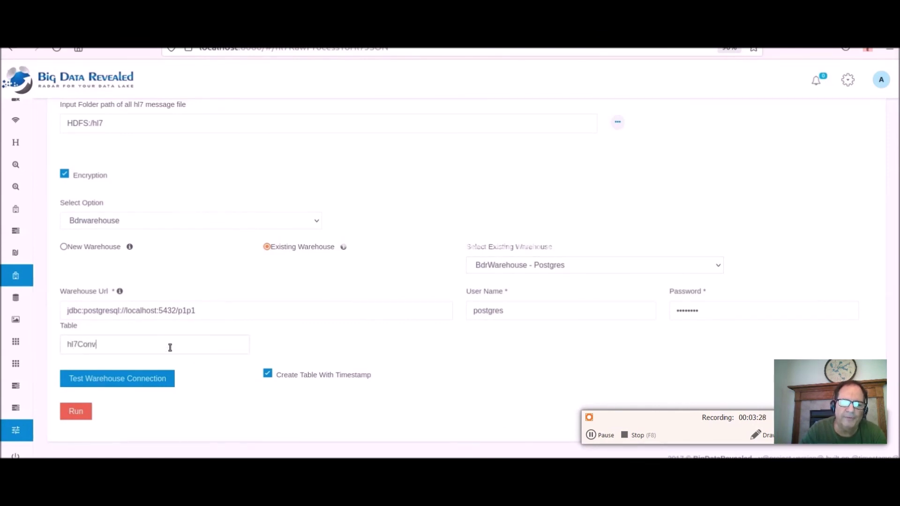
{"action": "left_click", "coordinate": [268, 375]}
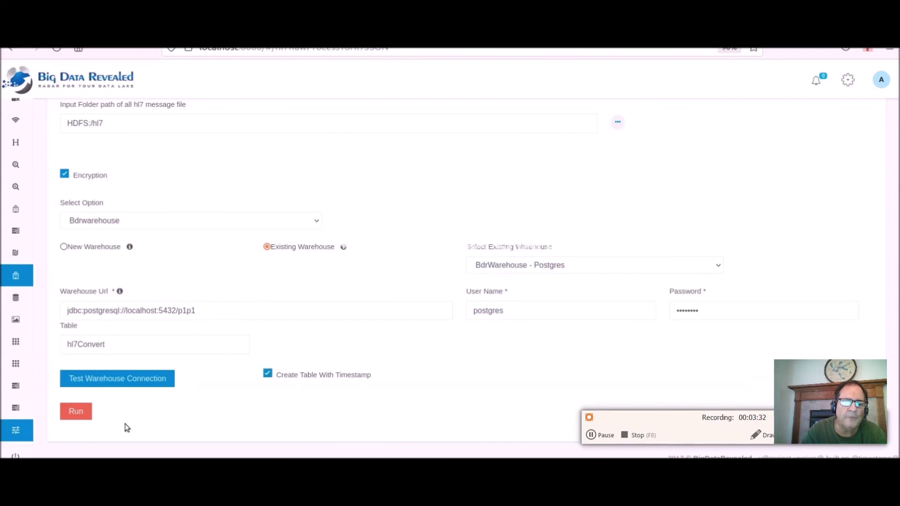
{"action": "left_click", "coordinate": [78, 413]}
Run the Postgres hl7Convert conversion job from the Job Configuration page.
{"action": "left_click", "coordinate": [75, 344]}
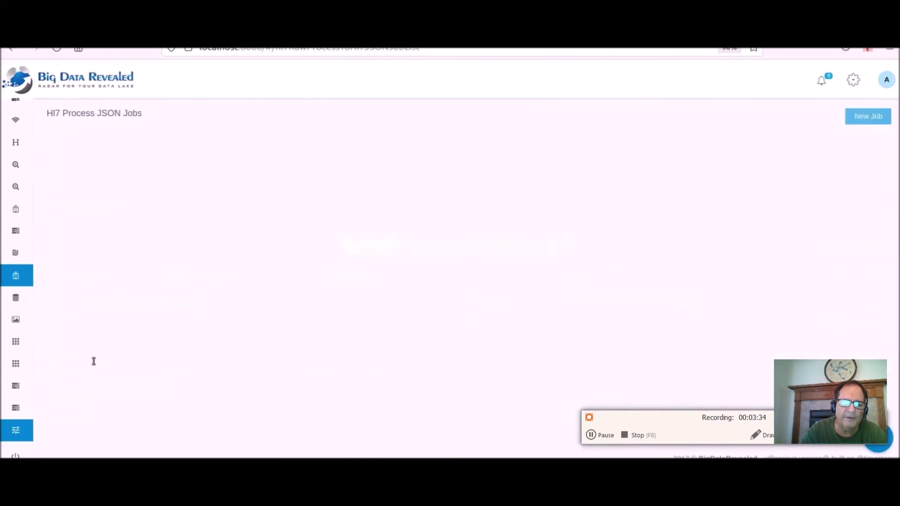